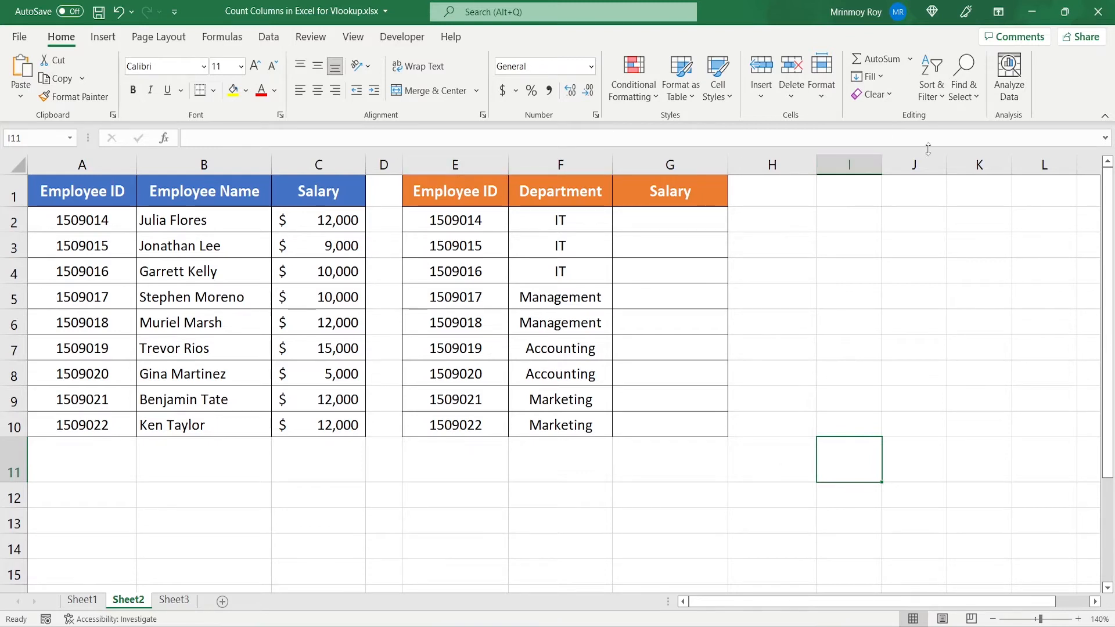
Enter the formula =COLUMN(A2:A10) in cell H2 to get the column number of the Employee ID range
double_click(785, 222)
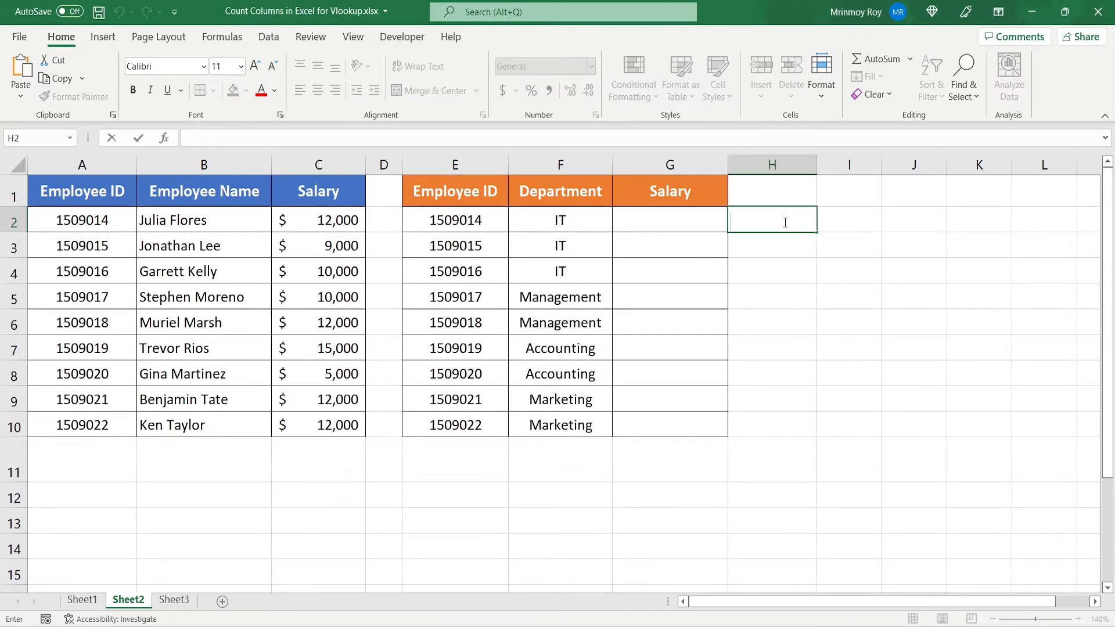
text(=C)
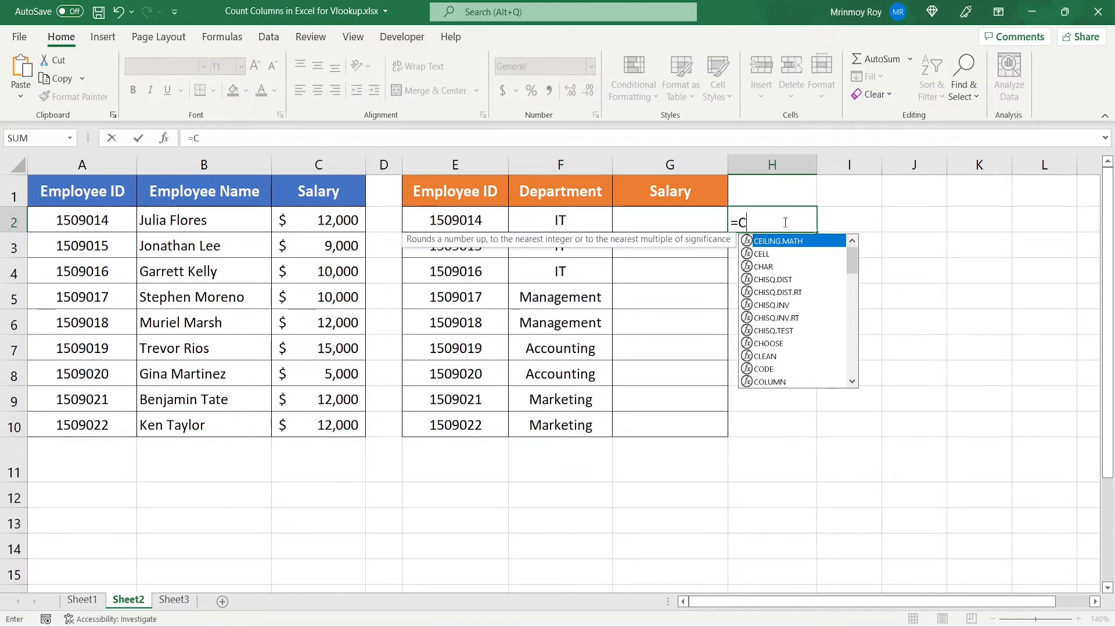
text(OUM)
key(BackSpace)
key(BackSpace)
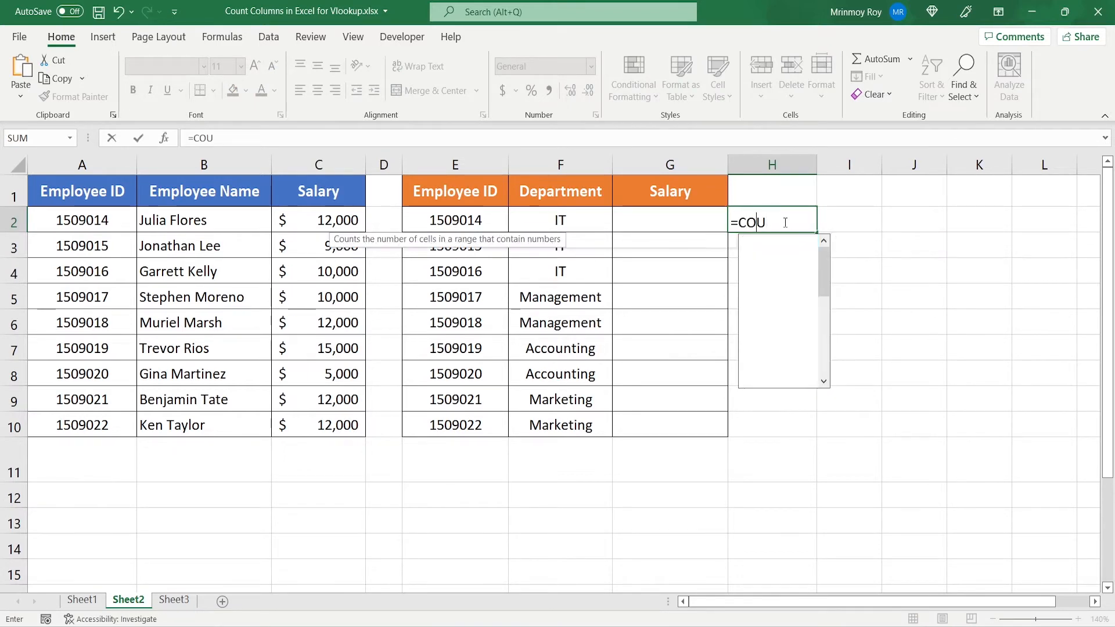
text(LUMN)
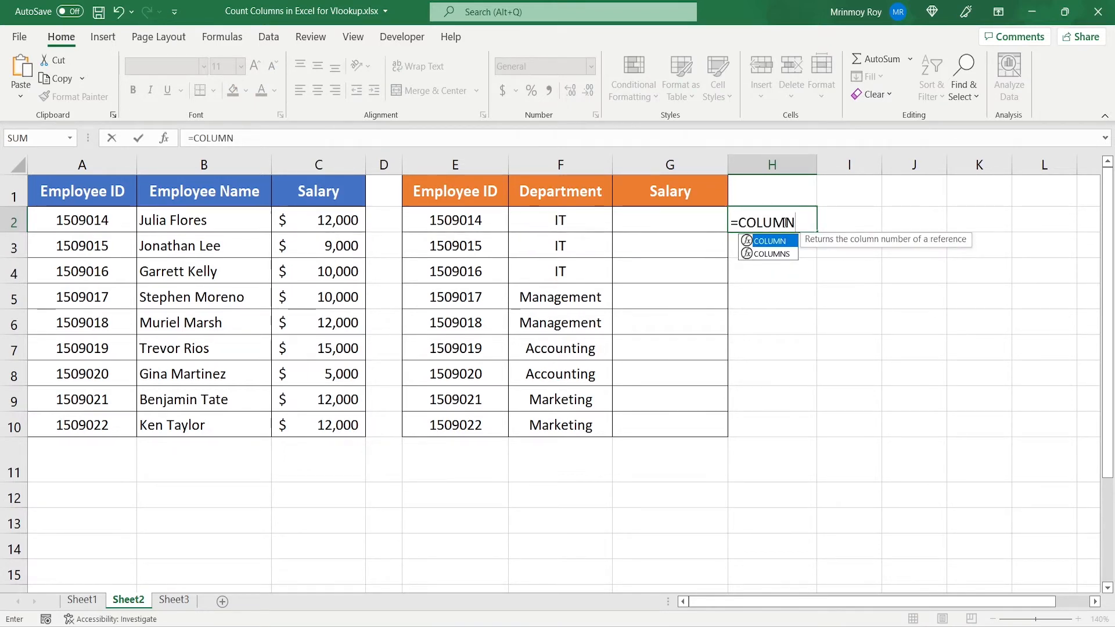
text(()
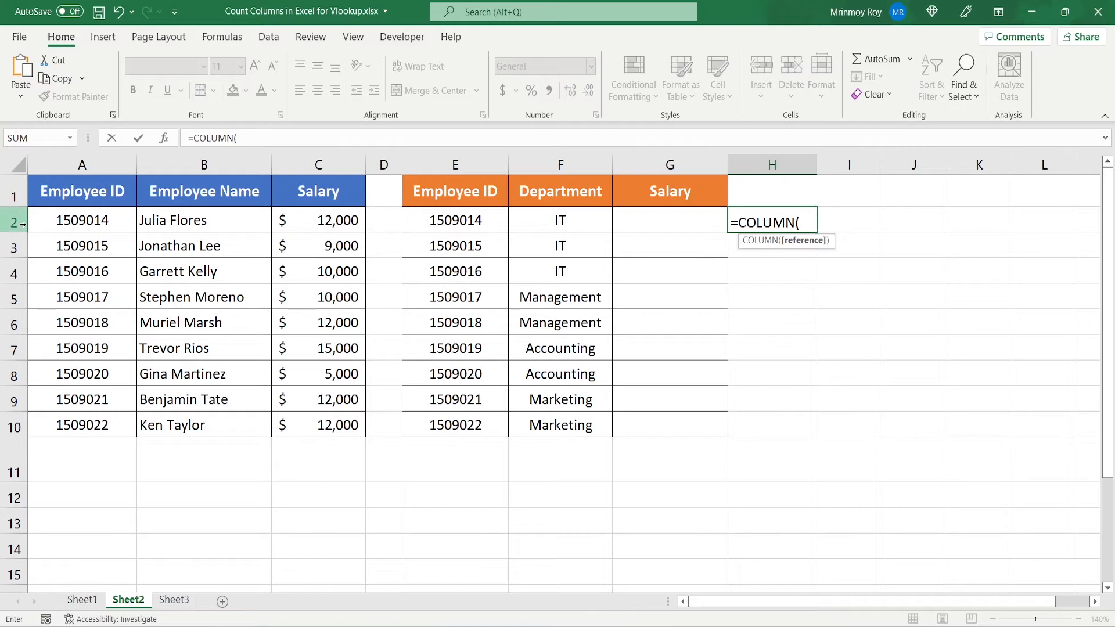
drag(91, 221, 106, 418)
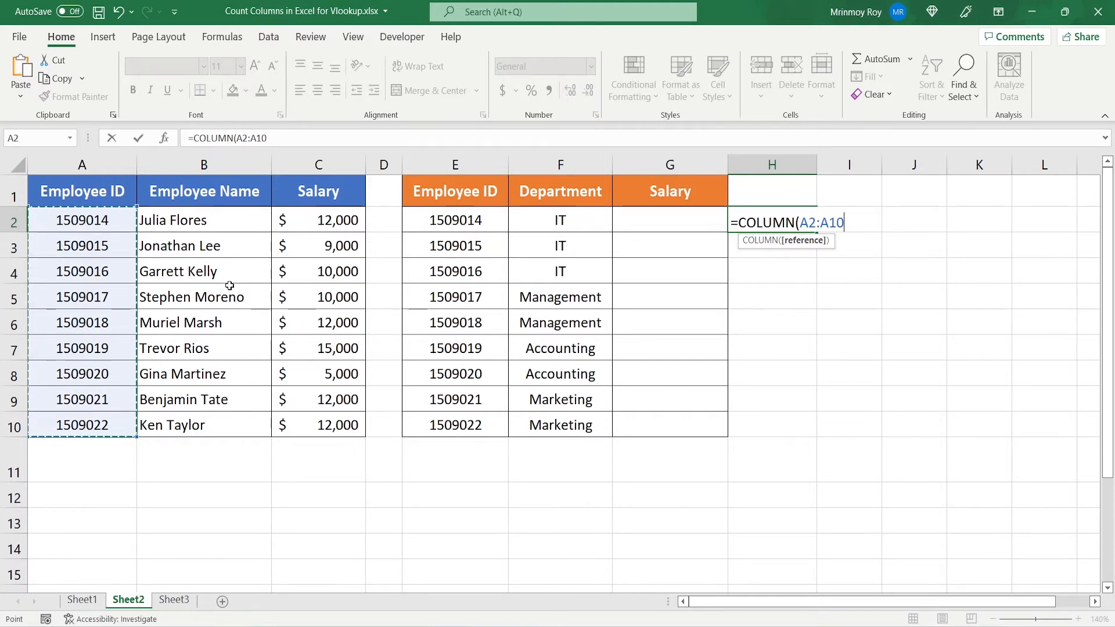
text())
key(Return)
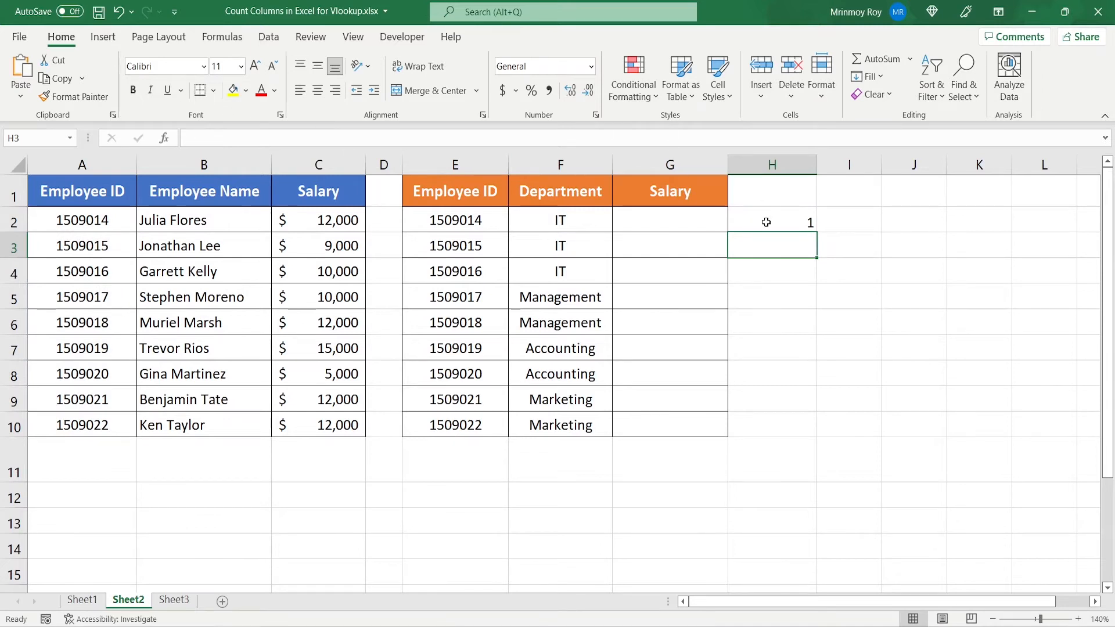
Review the COLUMN formula in cell H2 and clear the cell
click(766, 223)
double_click(761, 222)
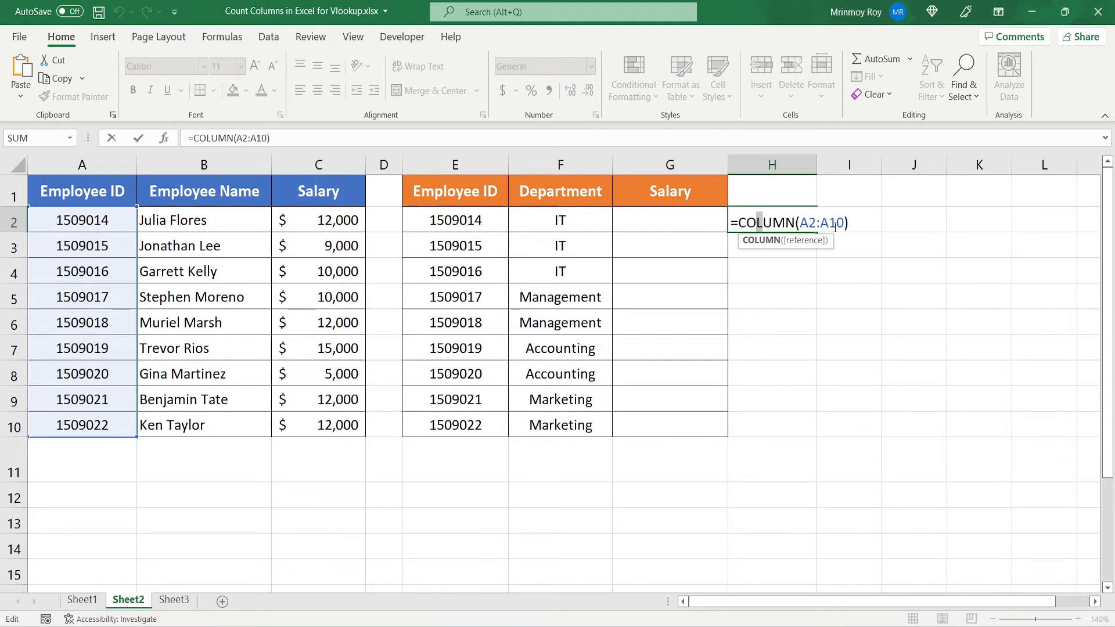
click(773, 224)
key(Return)
click(777, 216)
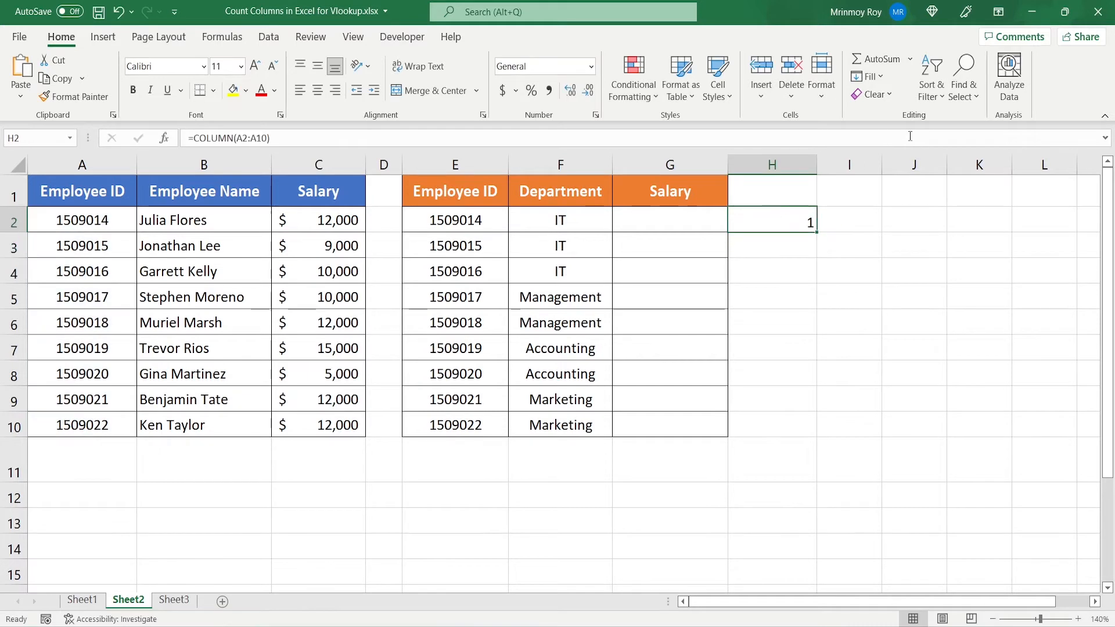
click(873, 94)
click(903, 159)
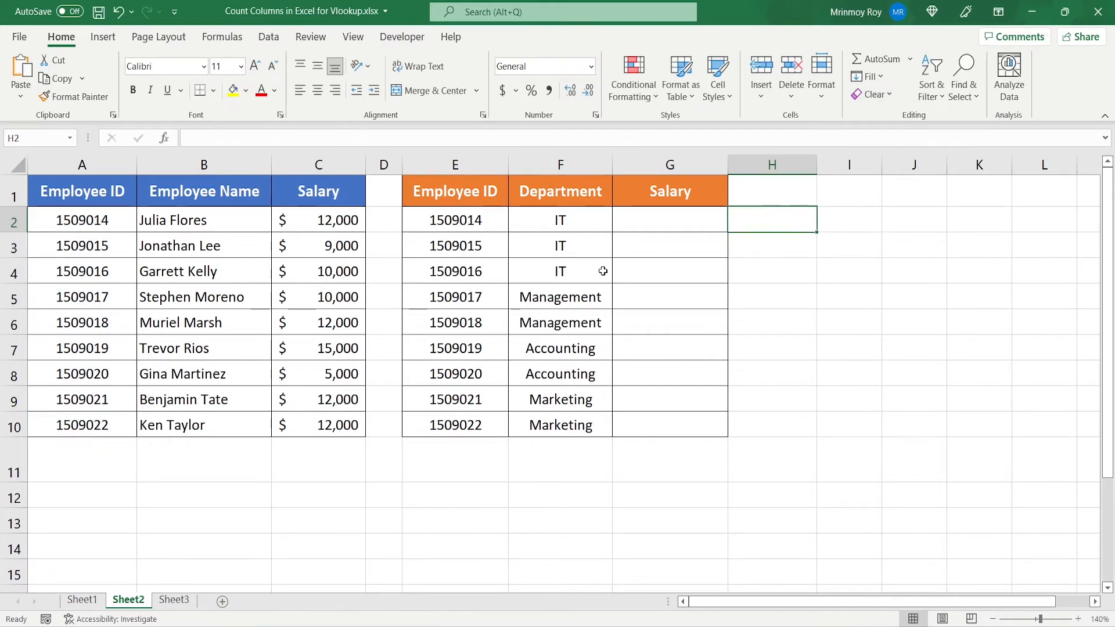
click(652, 227)
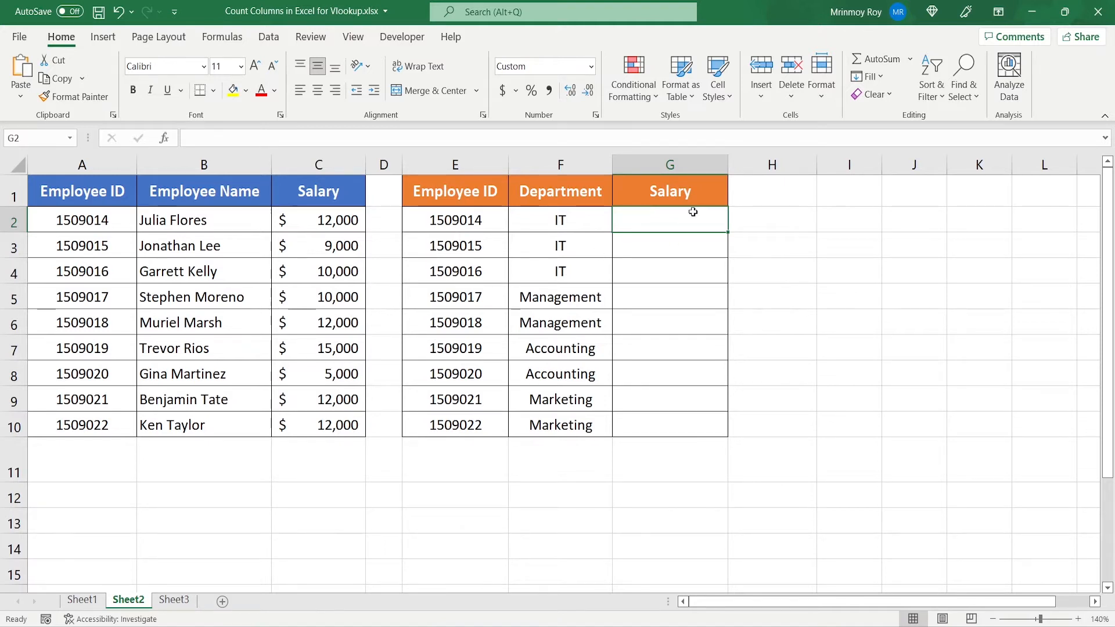
drag(295, 220, 320, 418)
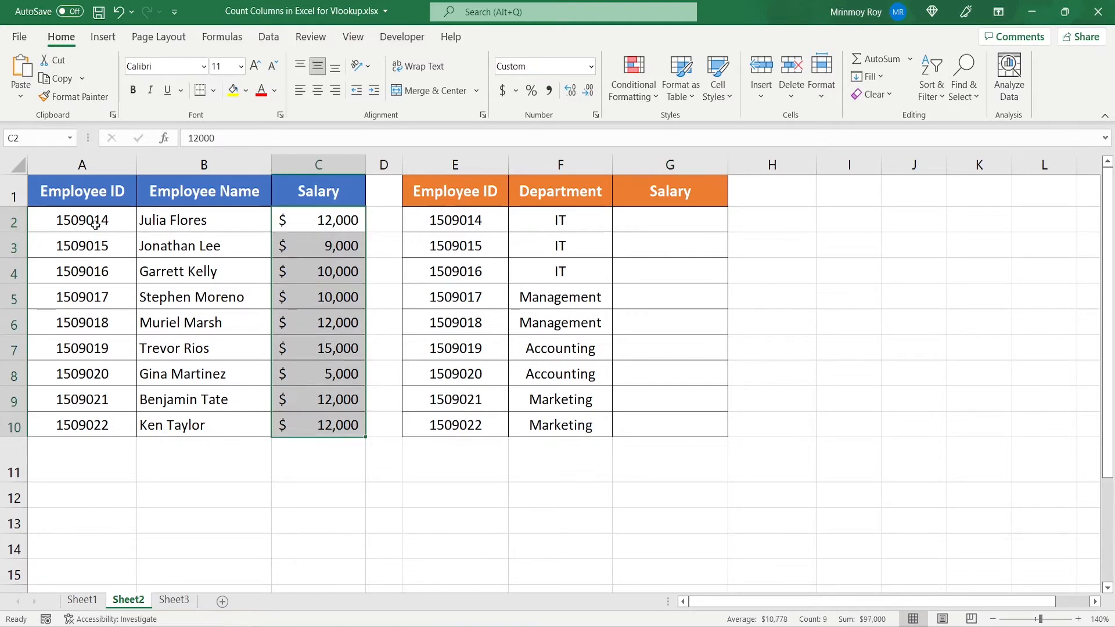
drag(84, 218, 139, 390)
Start a VLOOKUP formula in cell G2 with the employee ID in E2 as the lookup value
click(666, 209)
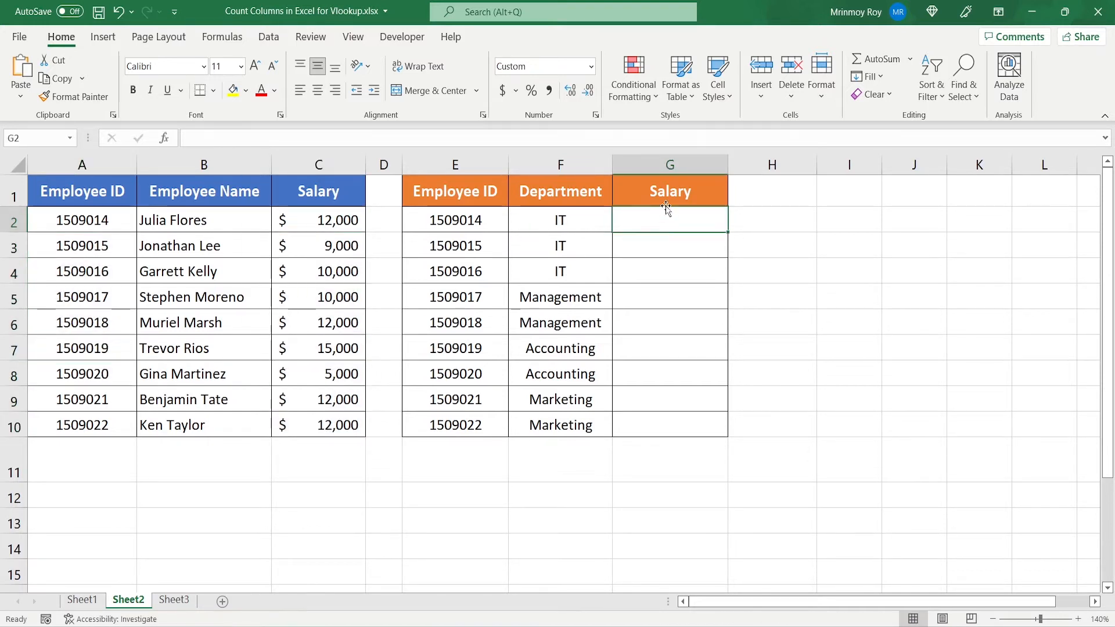
double_click(670, 226)
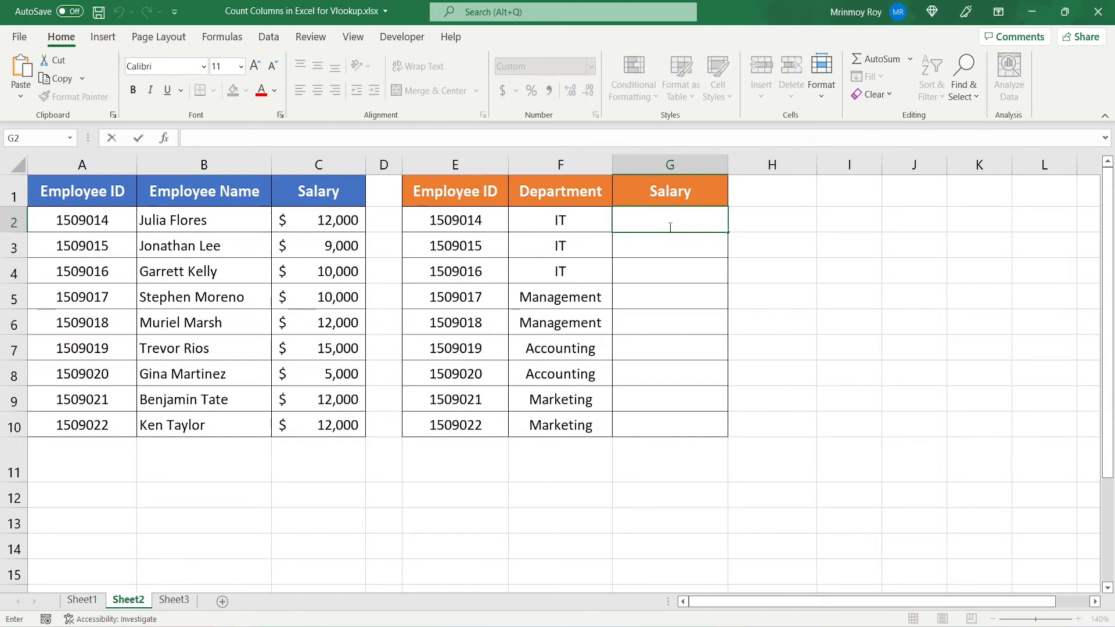
text(=V)
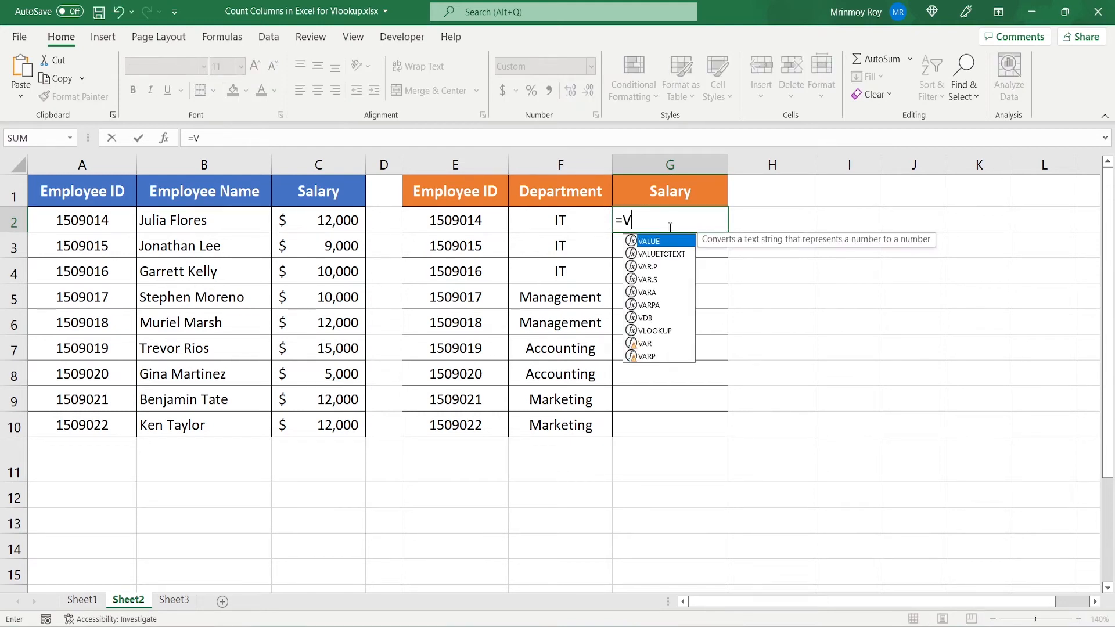
text(LOOKUP()
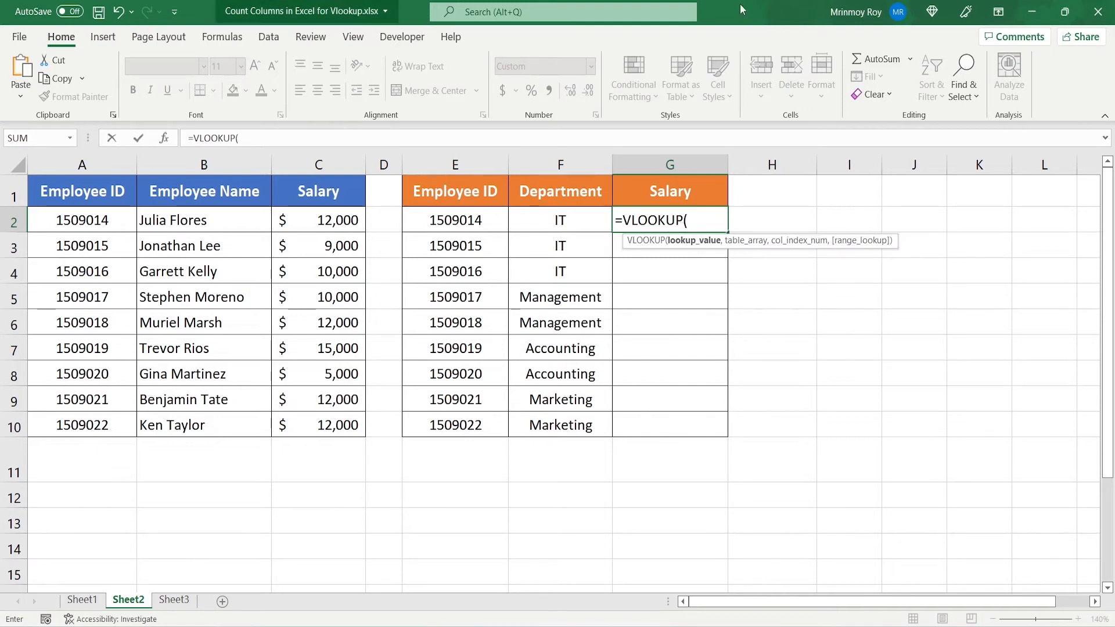
click(473, 216)
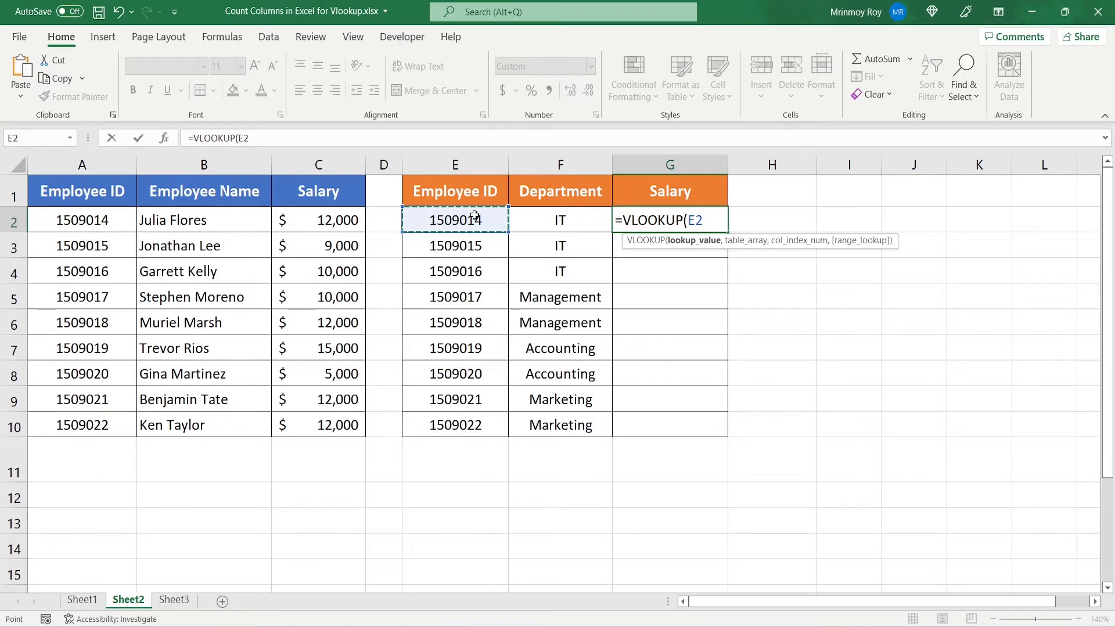
text(,)
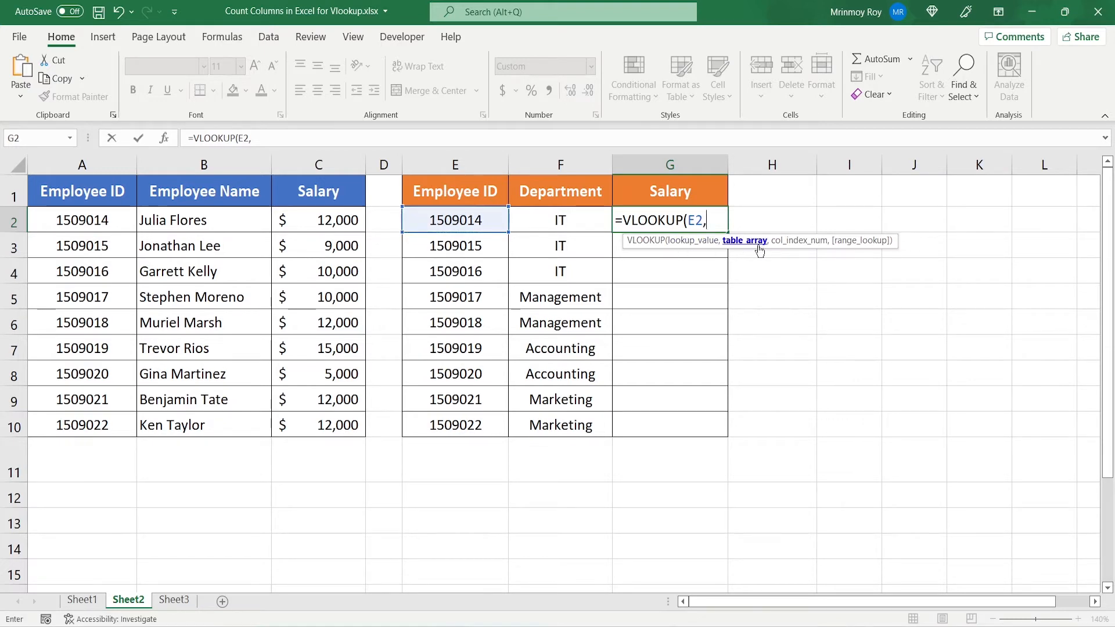
Set the VLOOKUP's table array to the first table's data as the absolute range $A$2:$C$10
drag(71, 217, 326, 422)
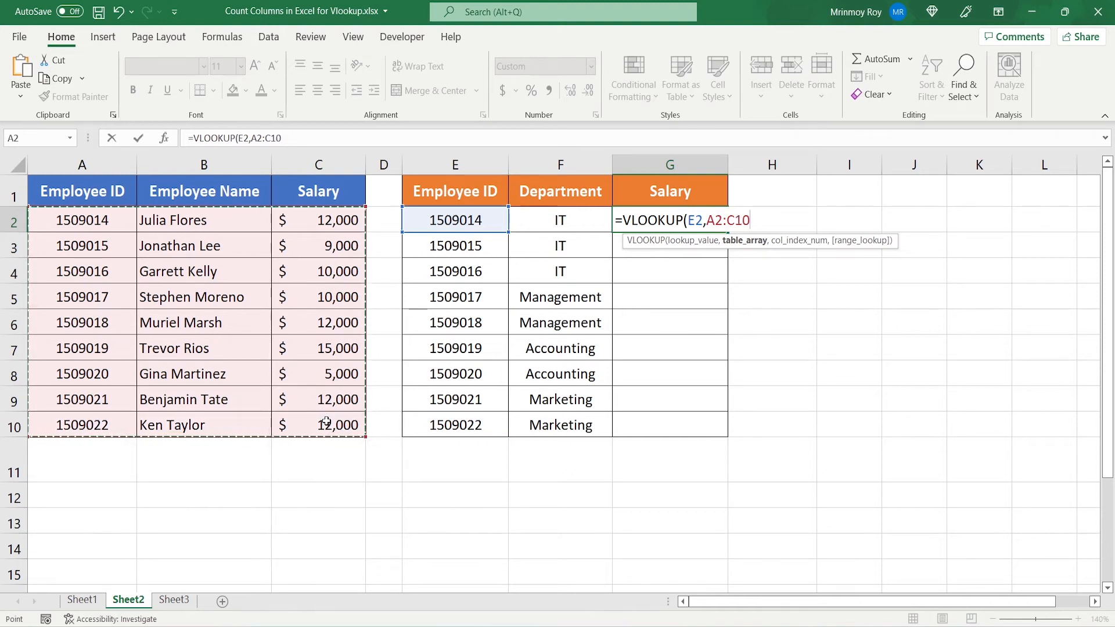
key(F4)
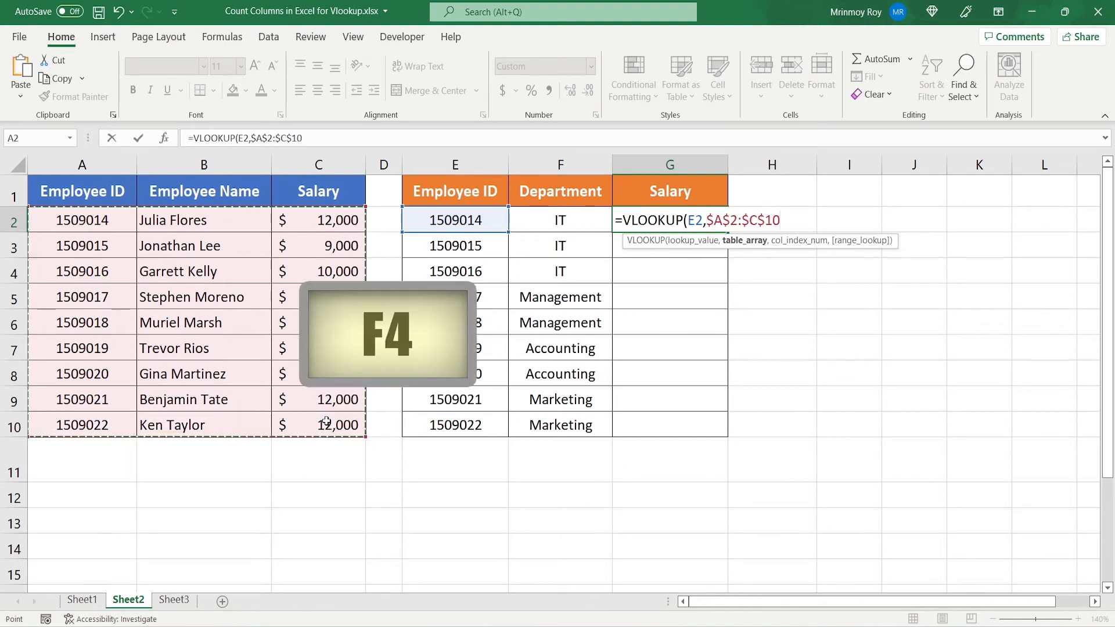
text(,)
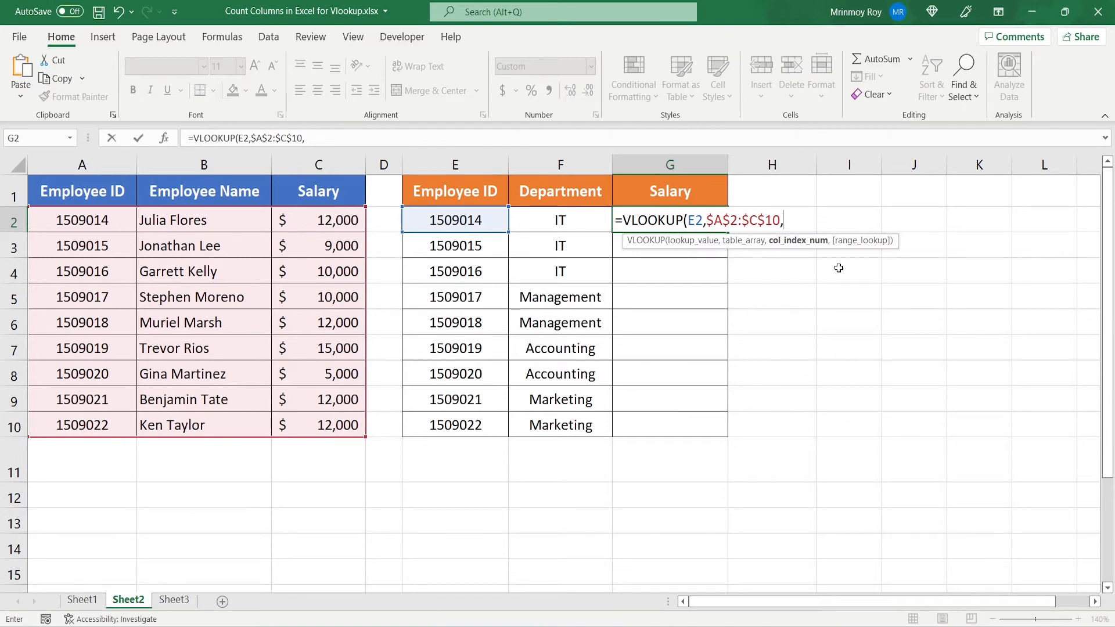
Nest COLUMN(C2:C10) as the VLOOKUP's column index number, referencing the Salary data of the first table
text(COUMN)
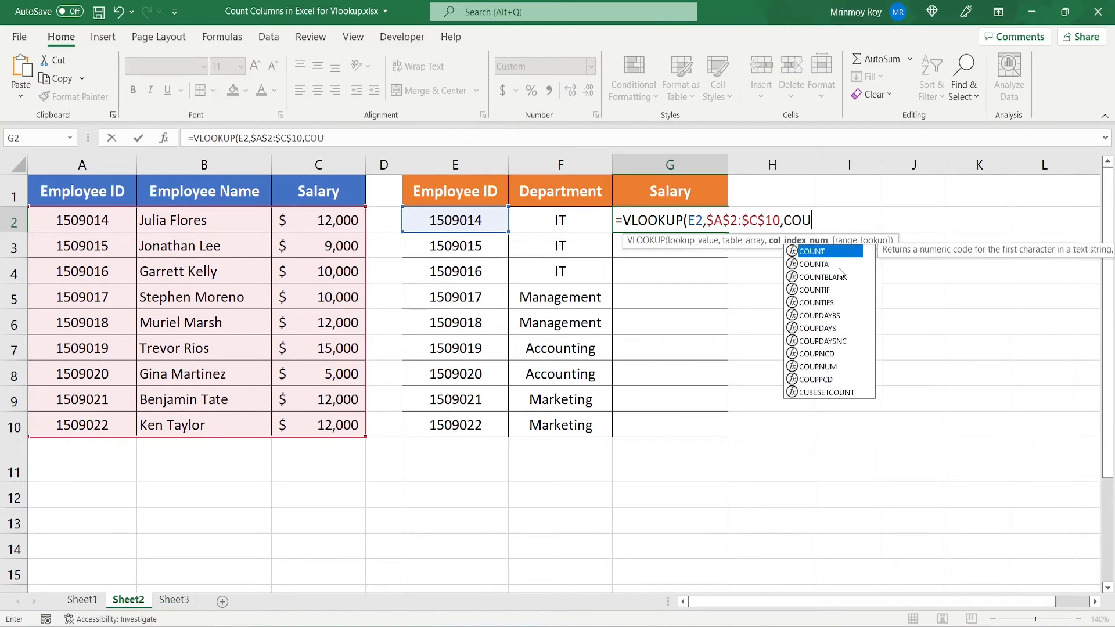
key(BackSpace)
key(BackSpace)
key(BackSpace)
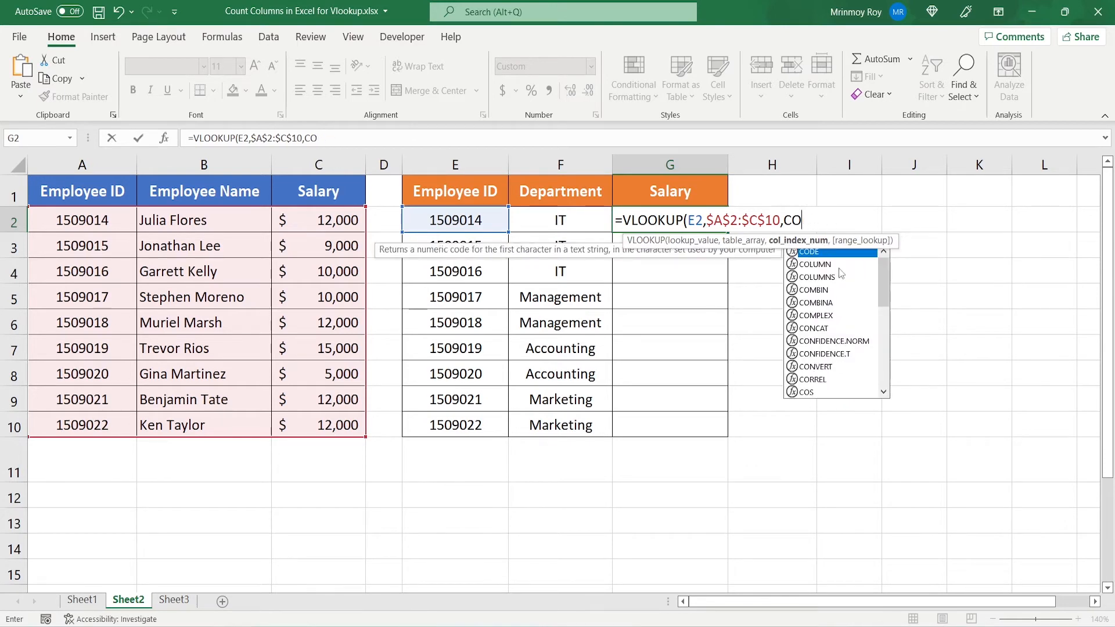
text(LUMN)
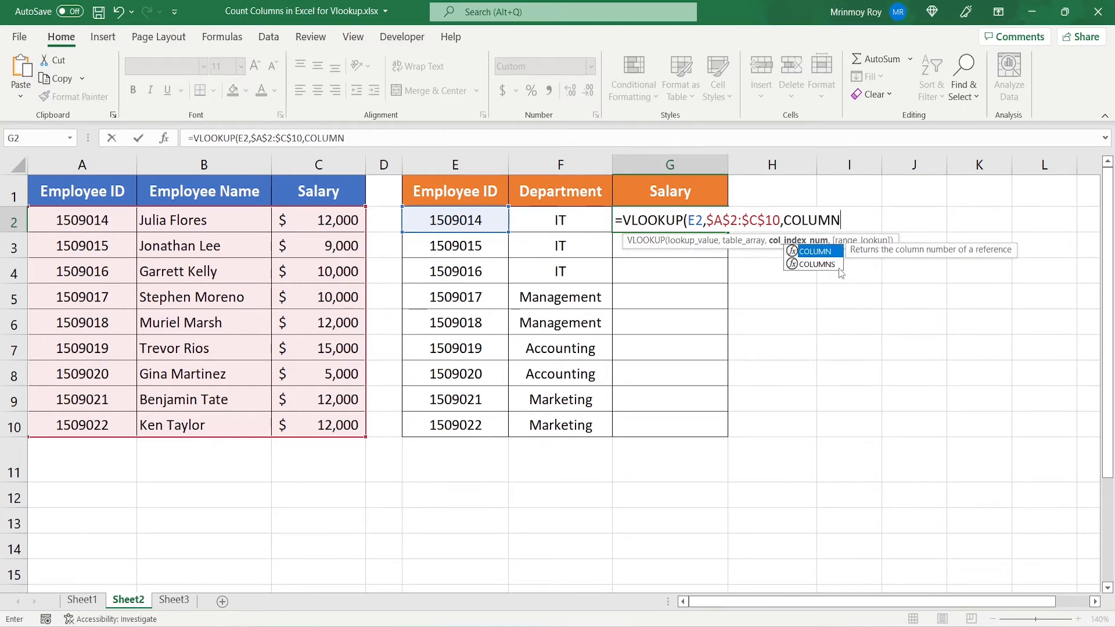
text(()
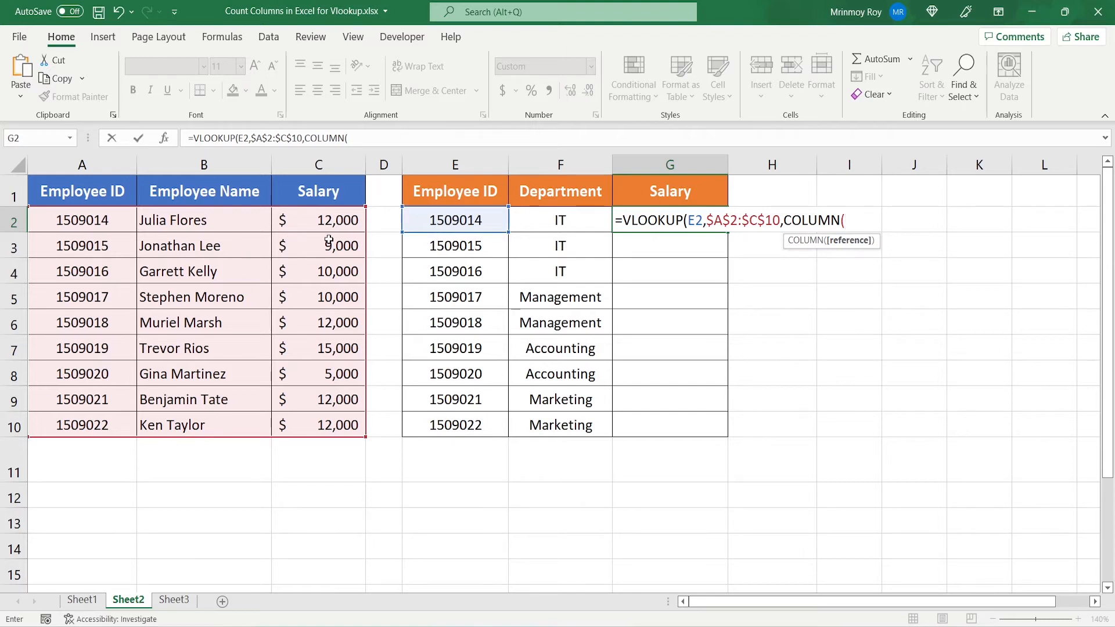
drag(307, 224, 349, 425)
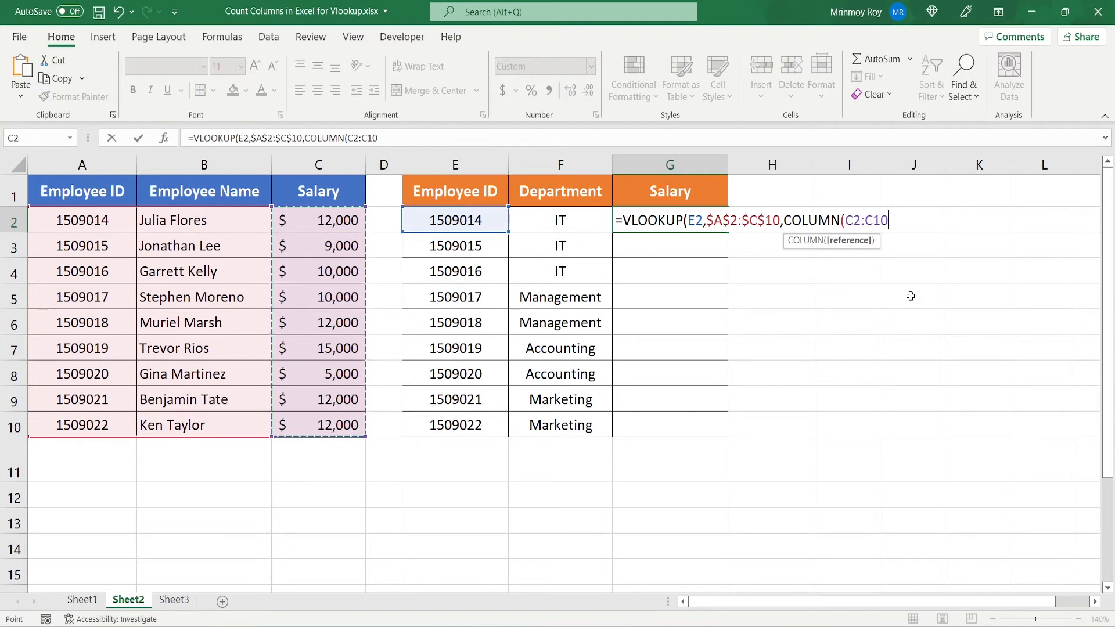
text())
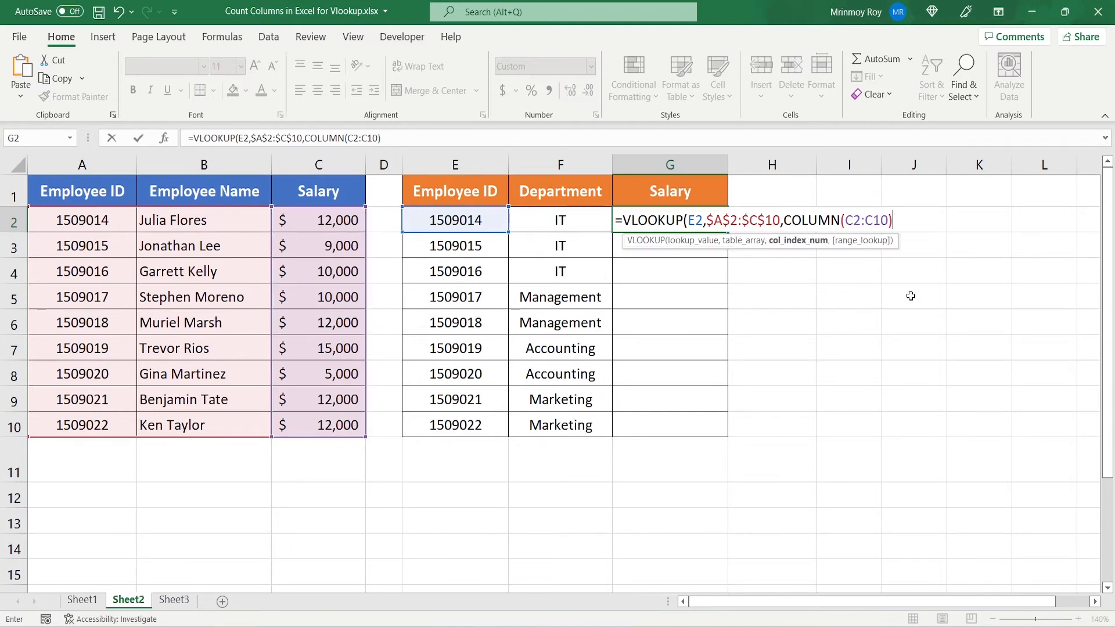
Set the VLOOKUP's range lookup to FALSE for an exact match and complete the formula in G2
text(,)
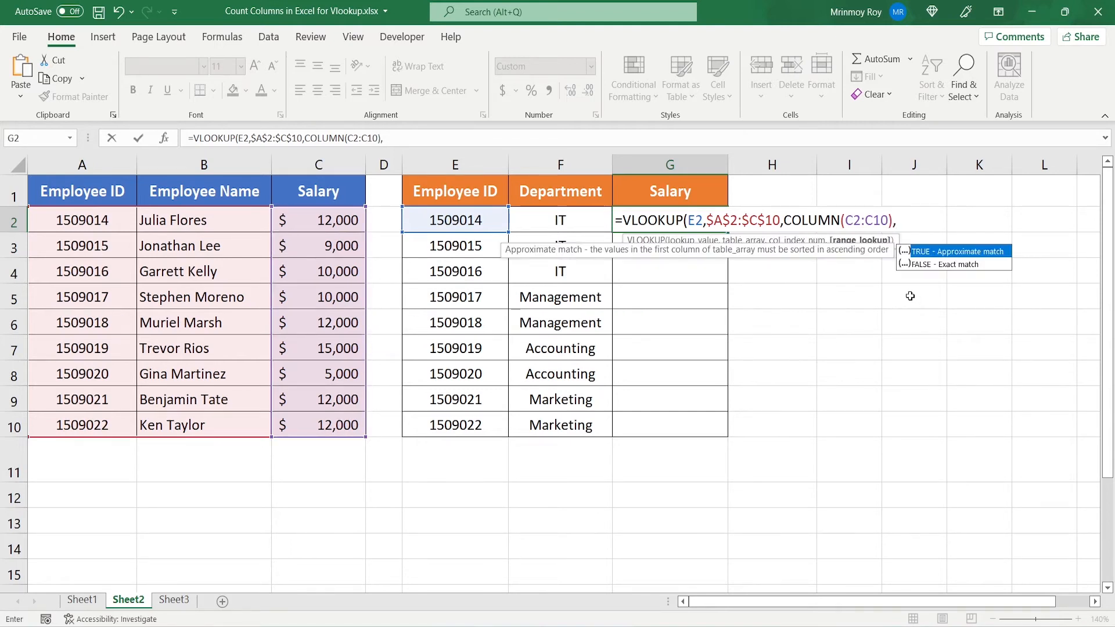
key(Down)
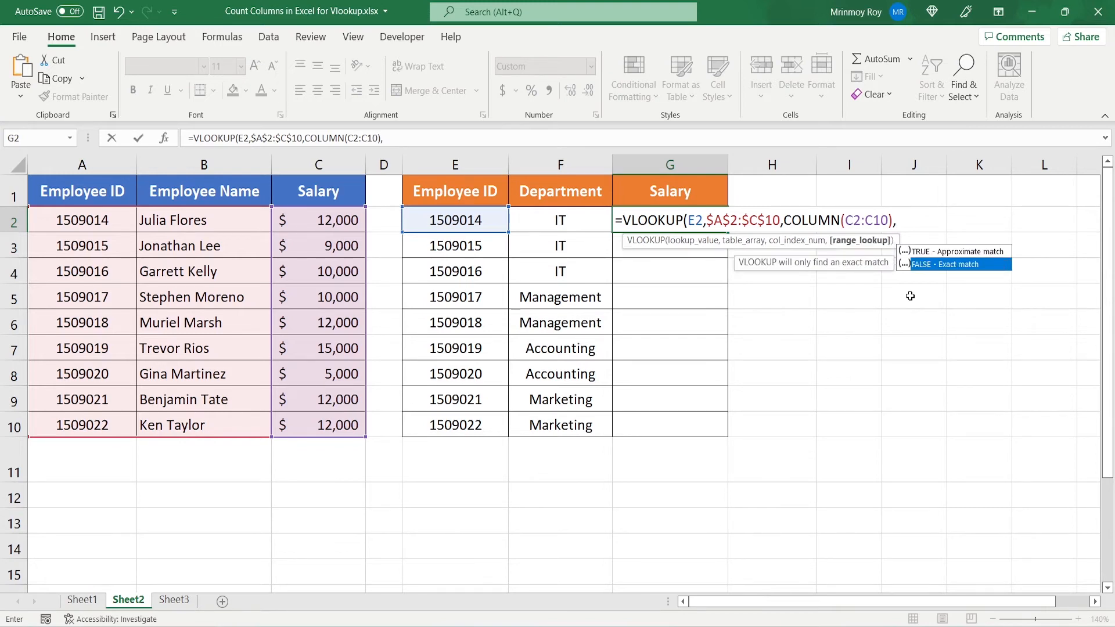
key(Tab)
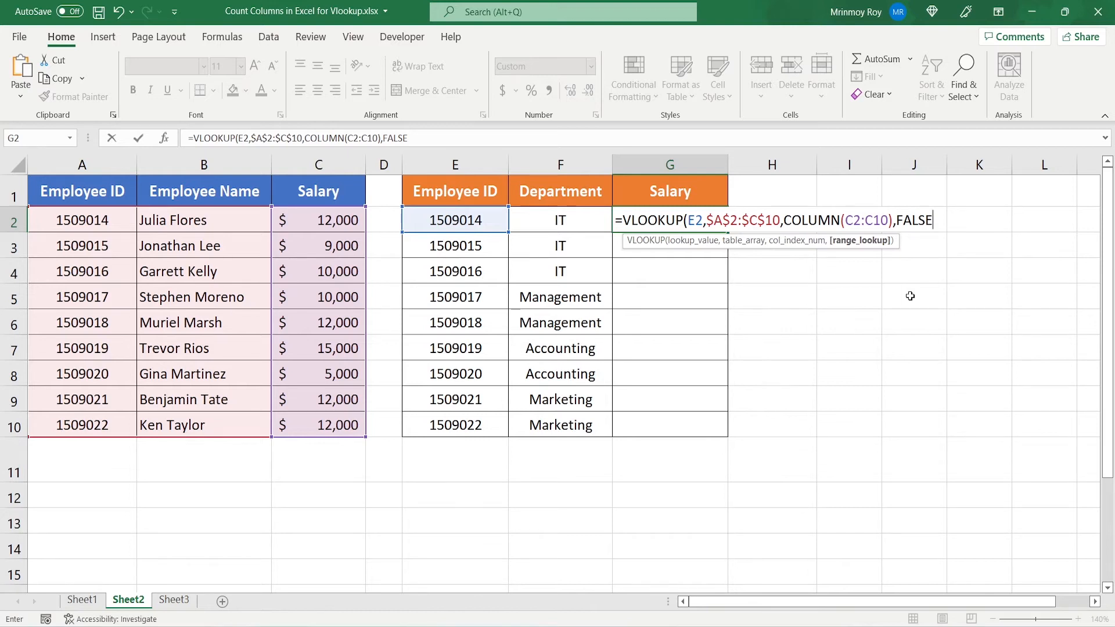
text())
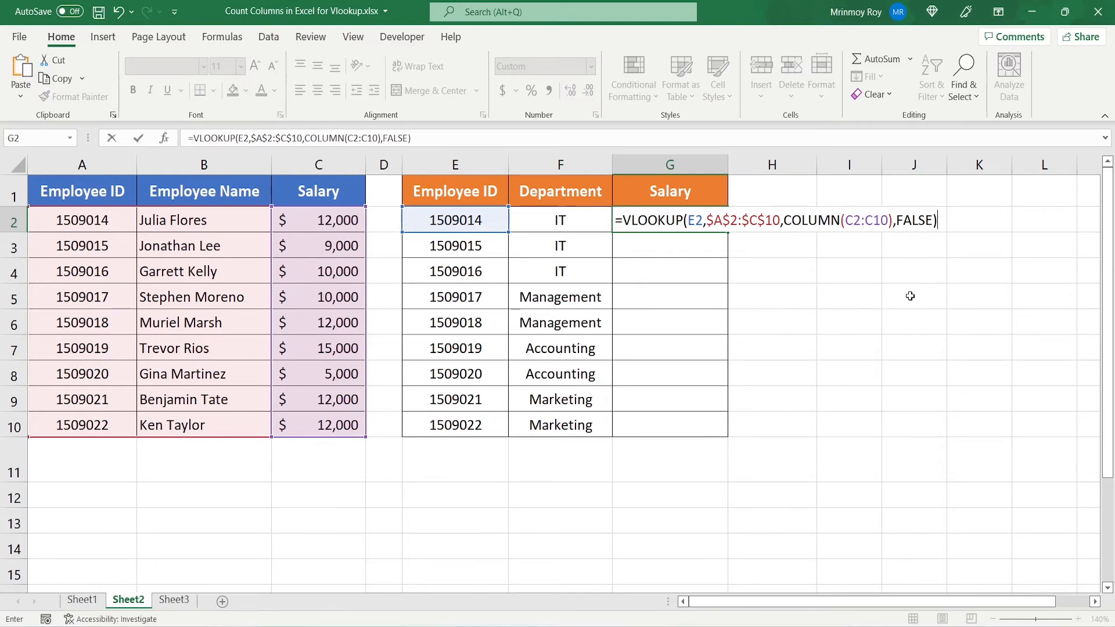
key(Return)
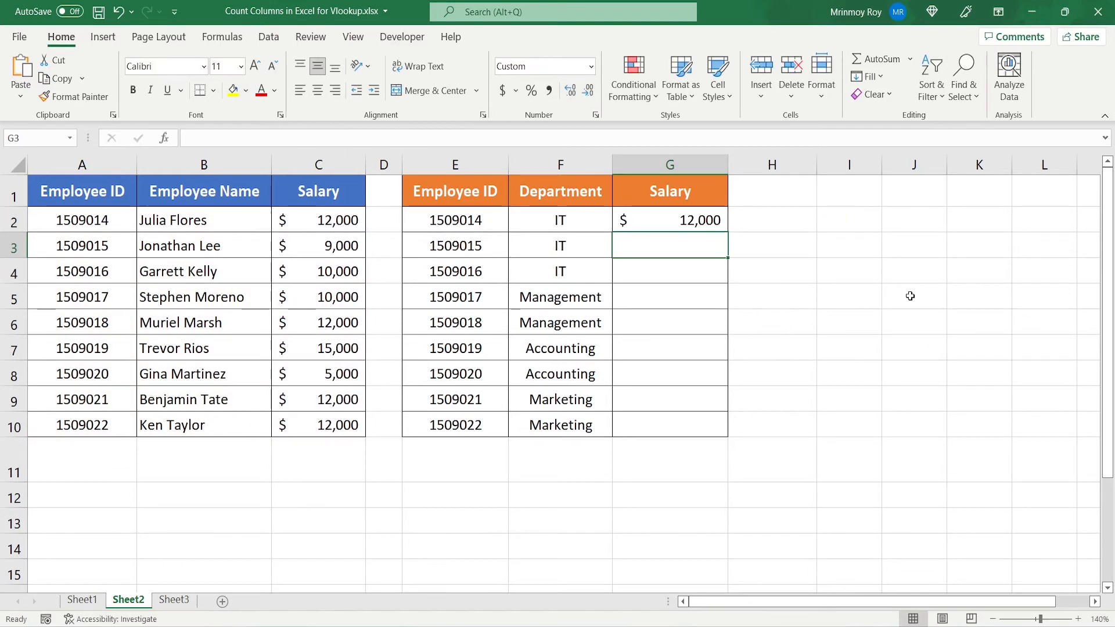
Fill the VLOOKUP formula from G2 down through G10 and reselect G2
click(685, 222)
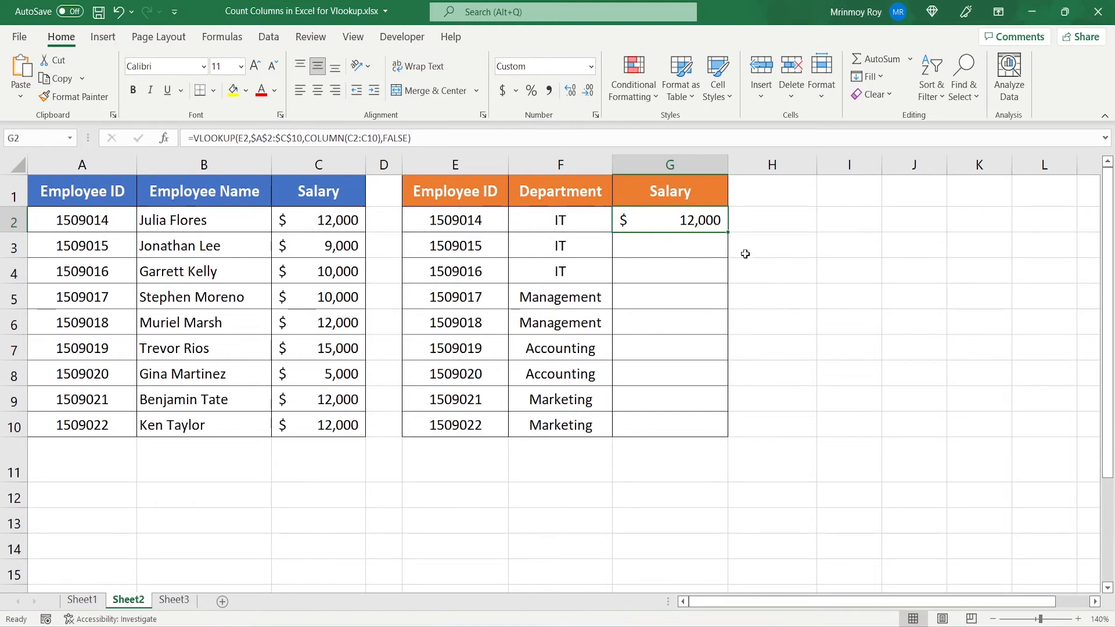
double_click(728, 232)
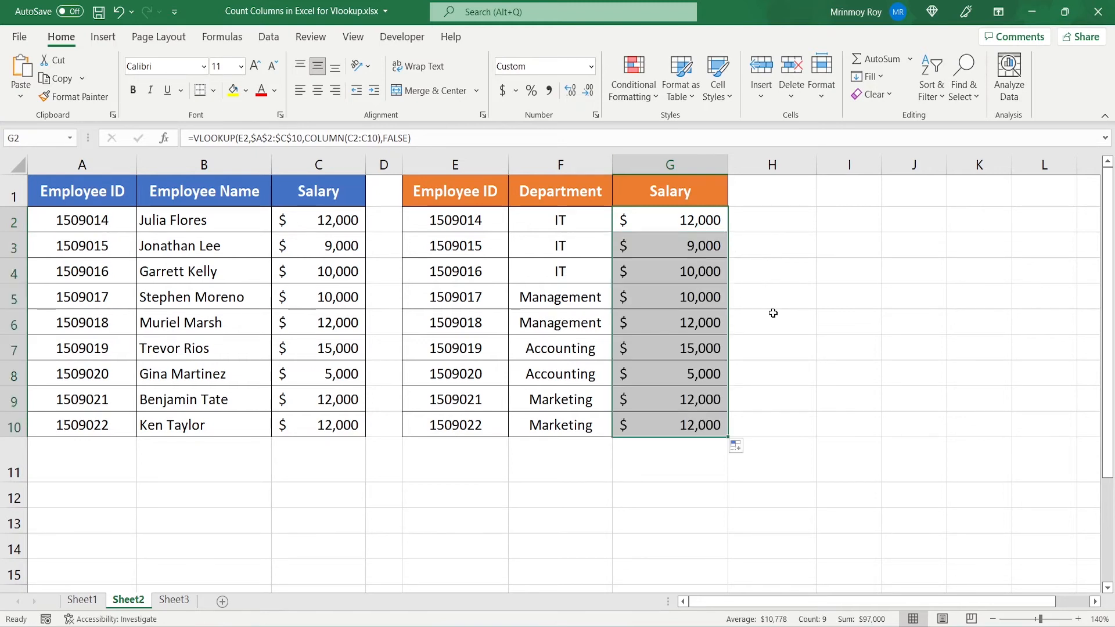
click(674, 220)
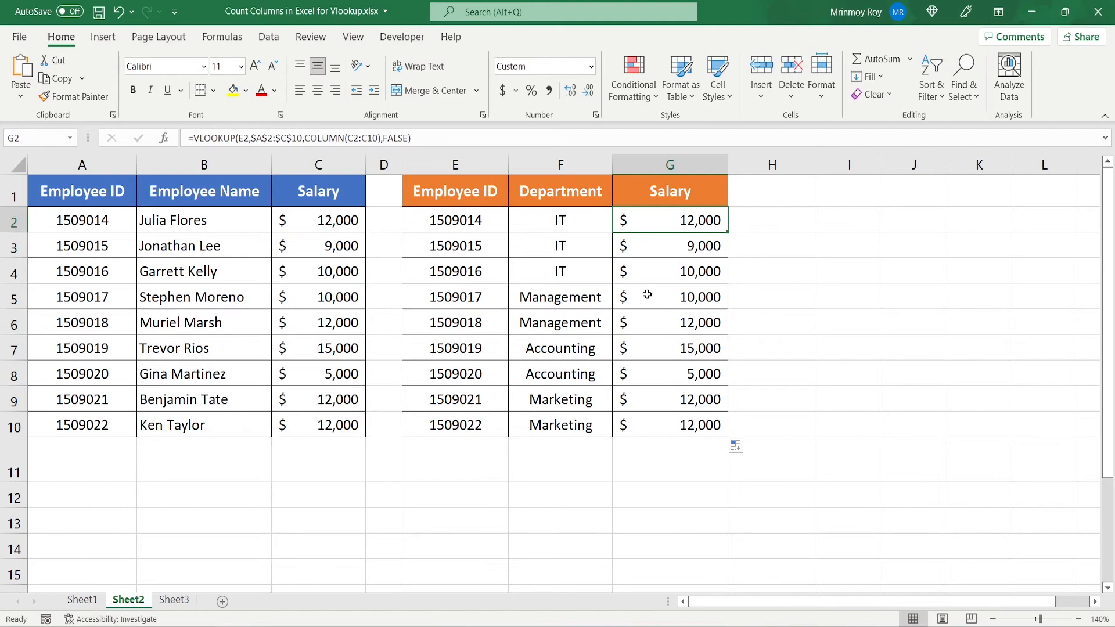
Review the VLOOKUP formula in G2 and insert a blank column before the first table's Employee ID column
double_click(692, 222)
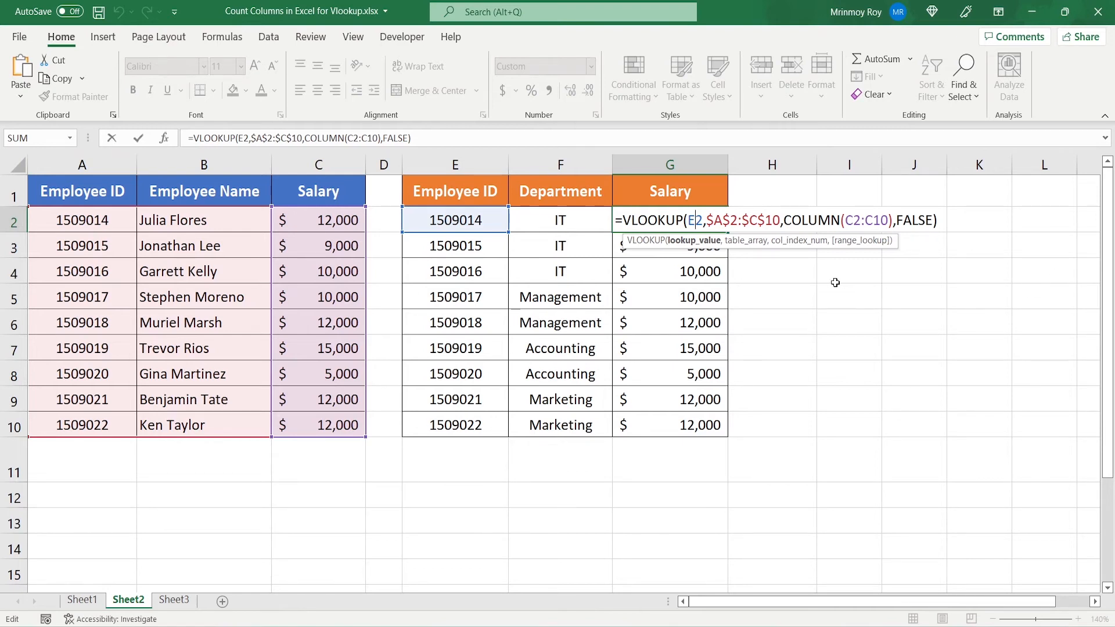
key(Return)
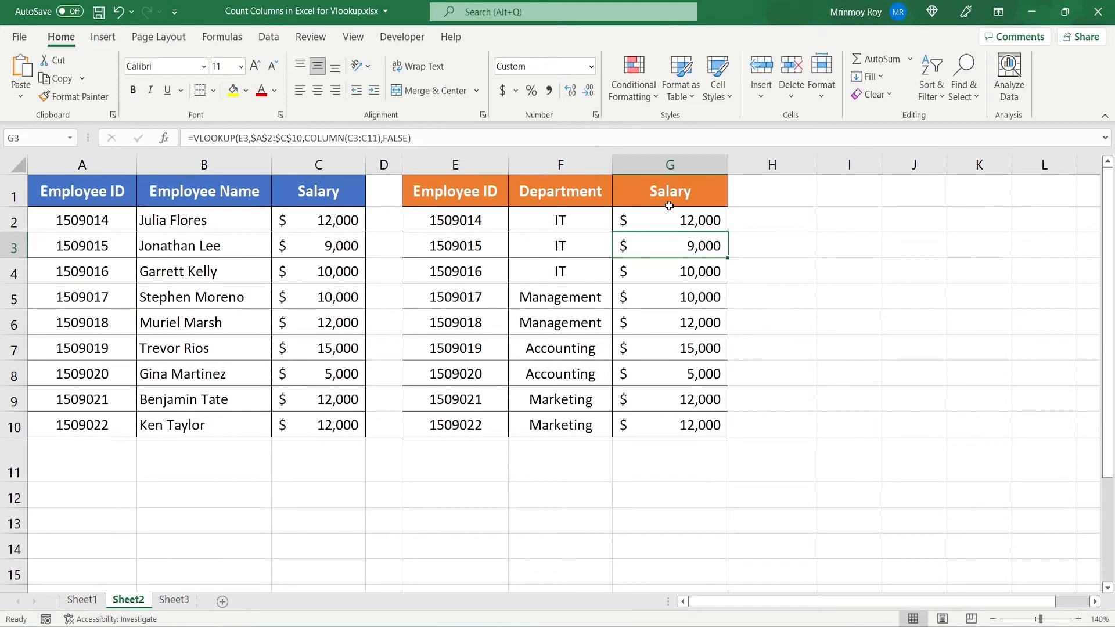
right_click(80, 165)
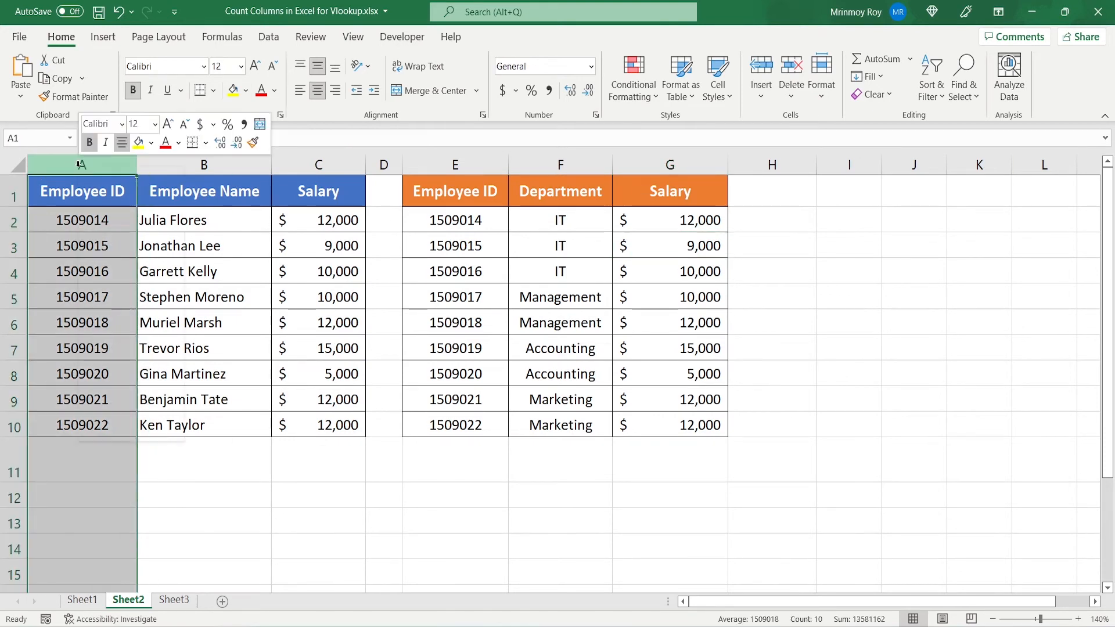
click(120, 295)
click(224, 196)
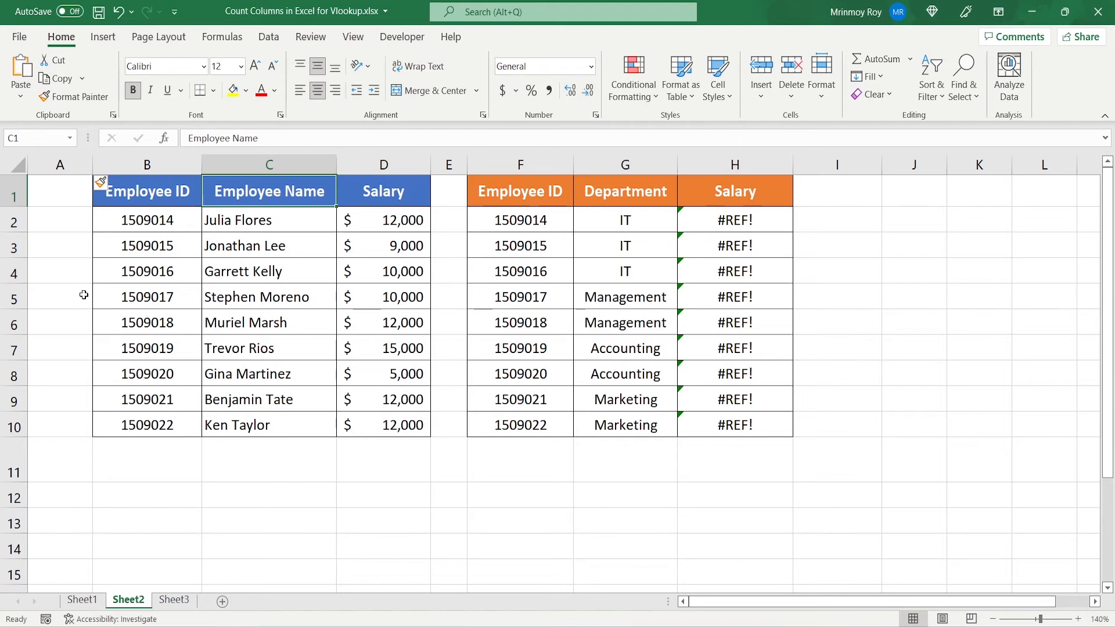
Open the shifted VLOOKUP formula in H2 and evaluate its COLUMN(D2:D10) argument in place
click(754, 223)
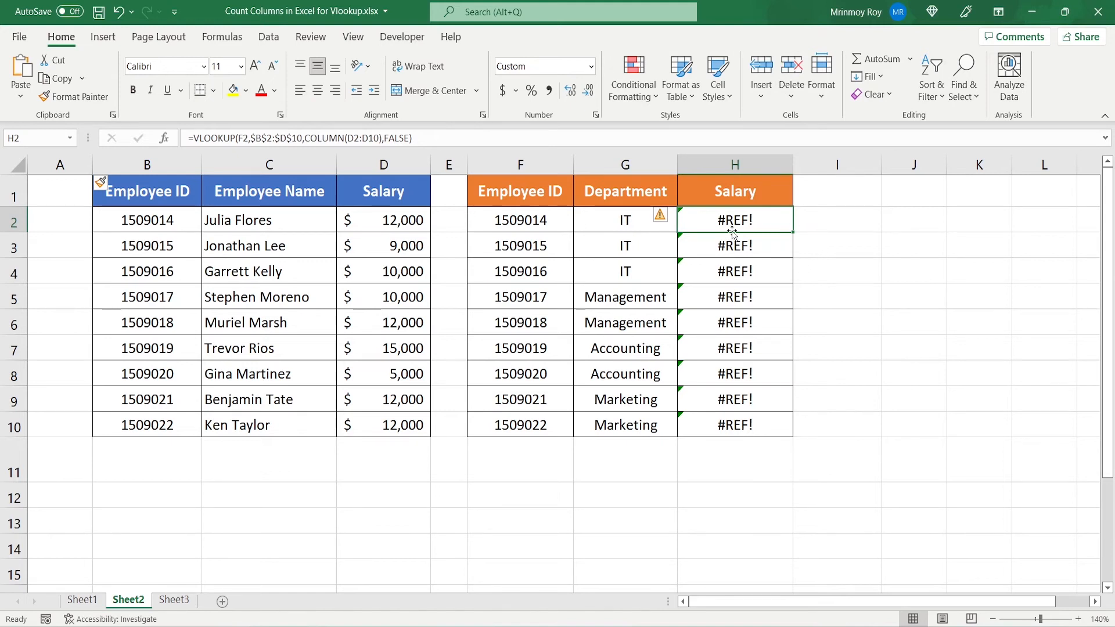
double_click(755, 220)
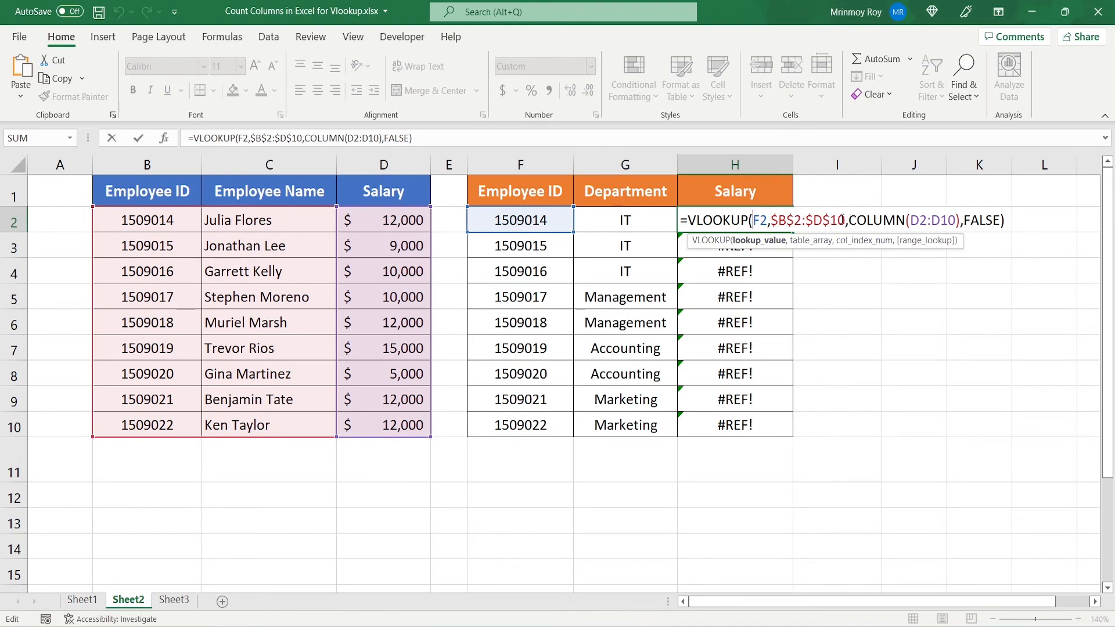
click(921, 223)
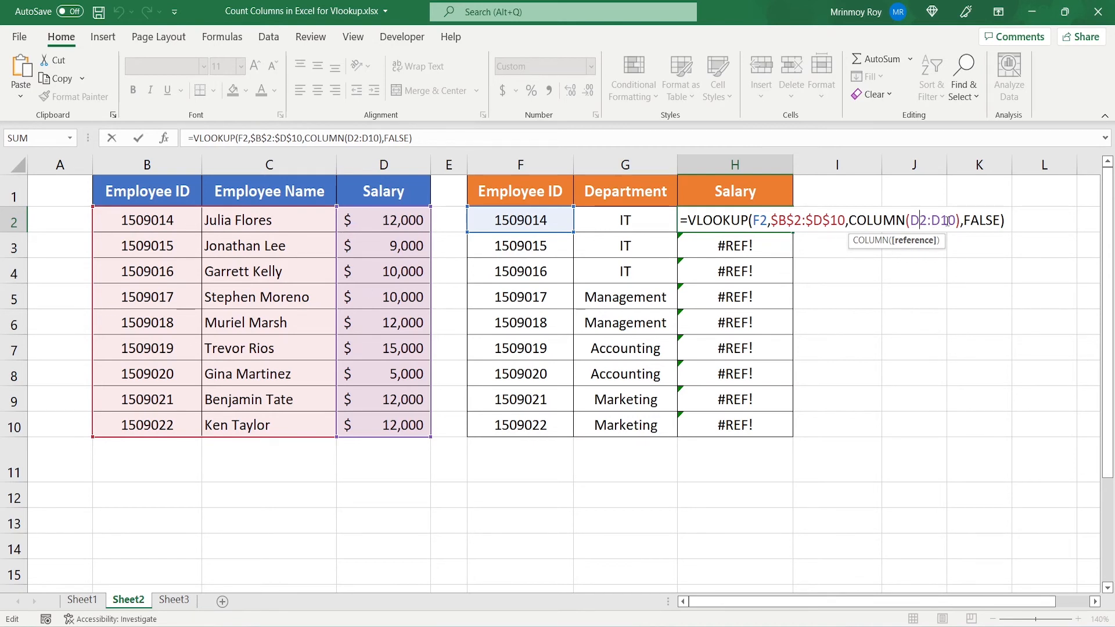
drag(960, 221, 850, 222)
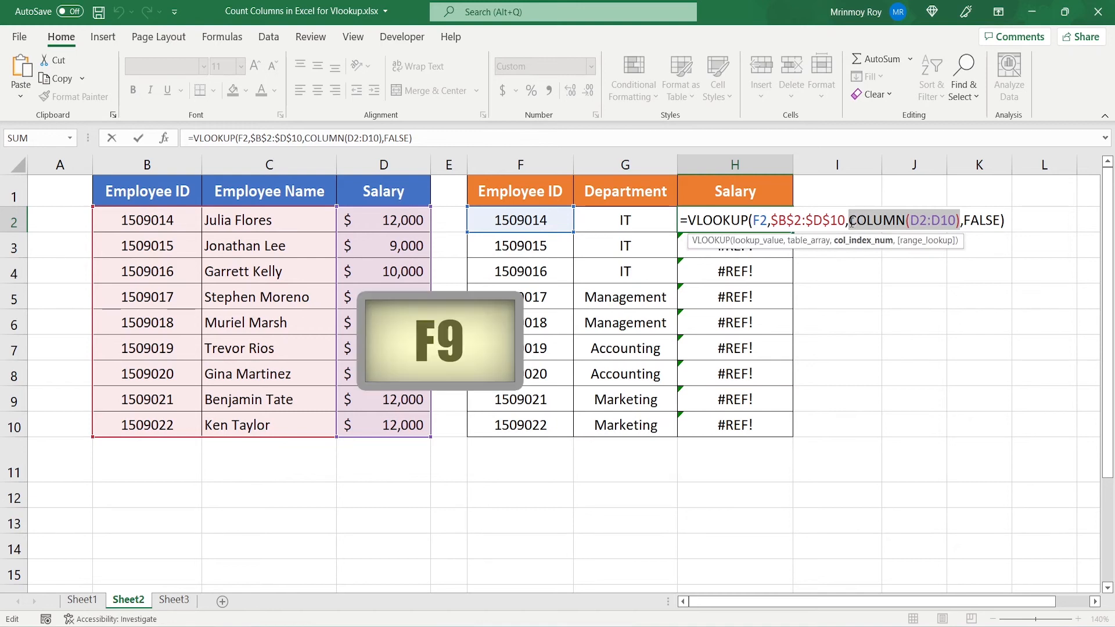
key(F9)
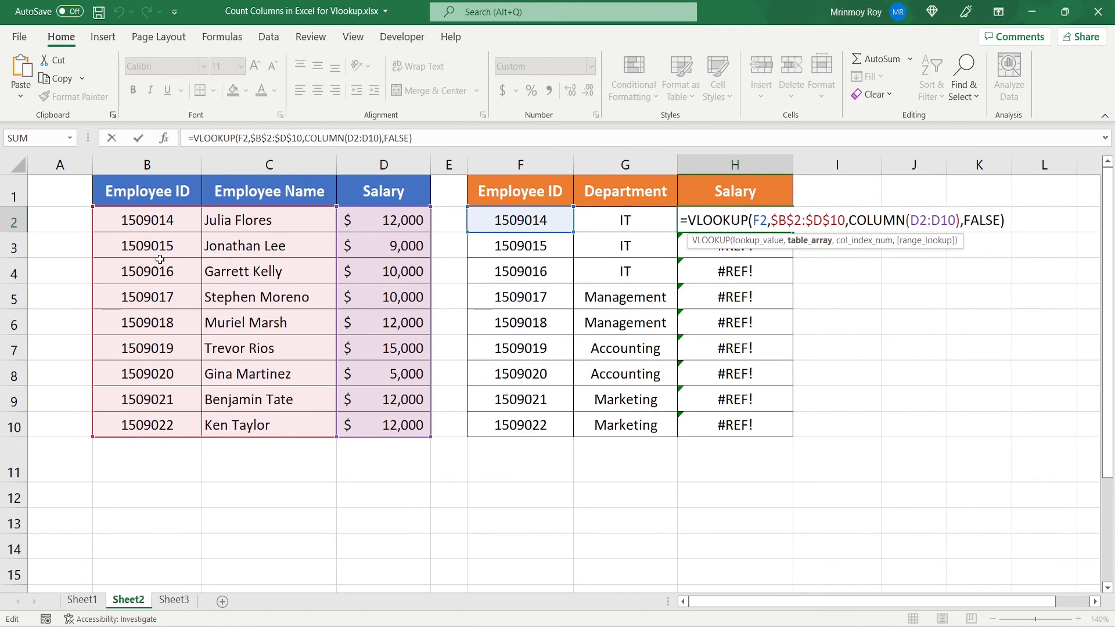
Change the VLOOKUP's column index in H2 to COLUMN(D2:D10)-1 and fill the formula down through H10
click(898, 221)
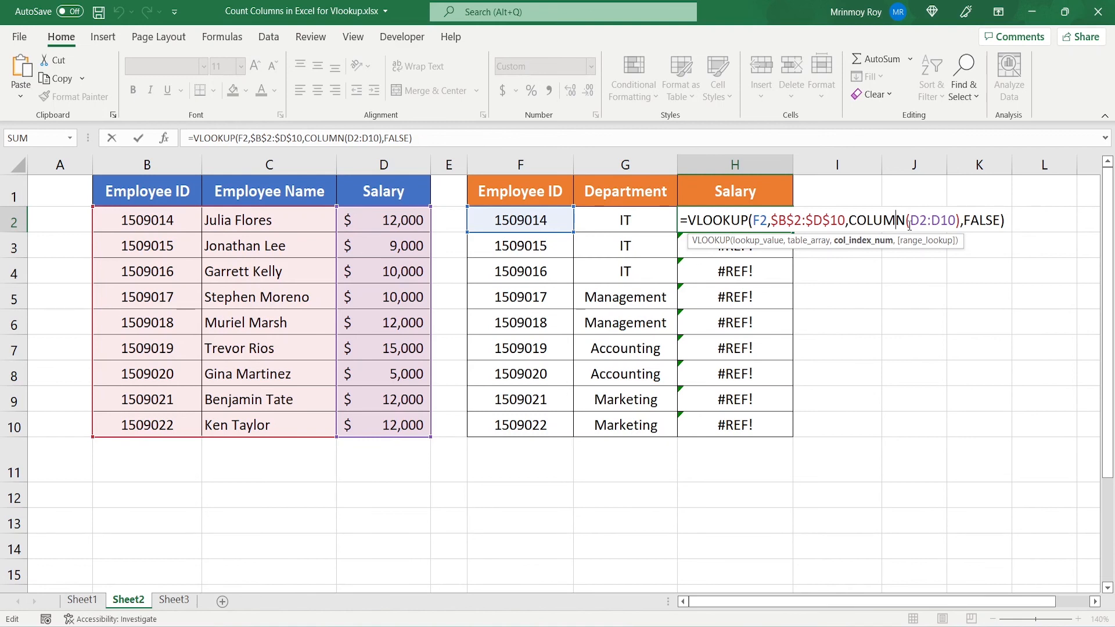
click(962, 224)
text(-)
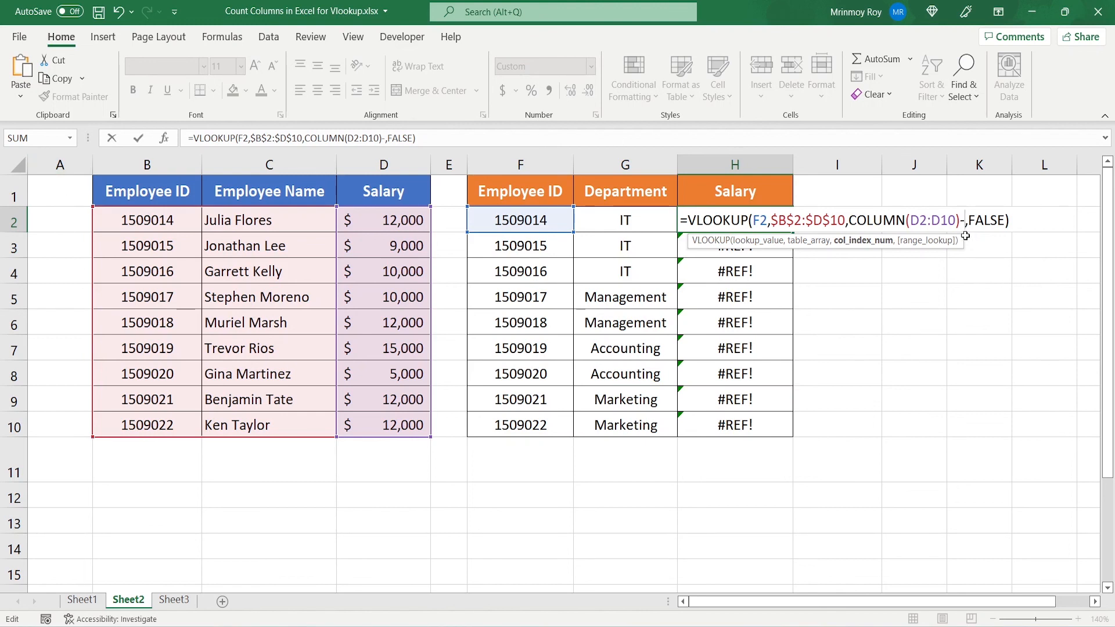
text(1)
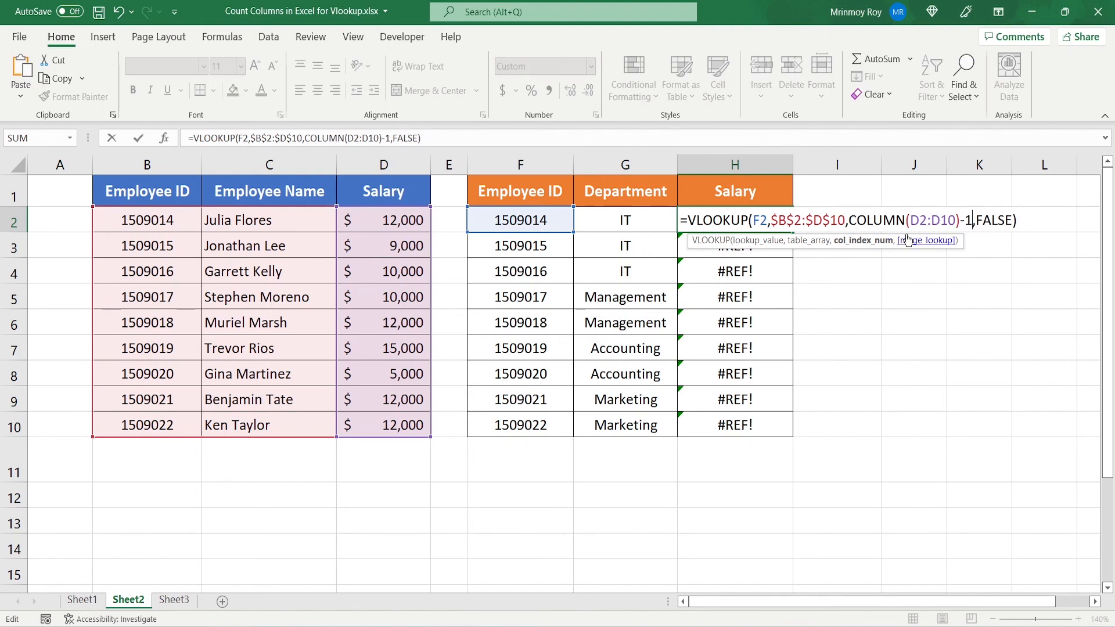
key(ctrl+Return)
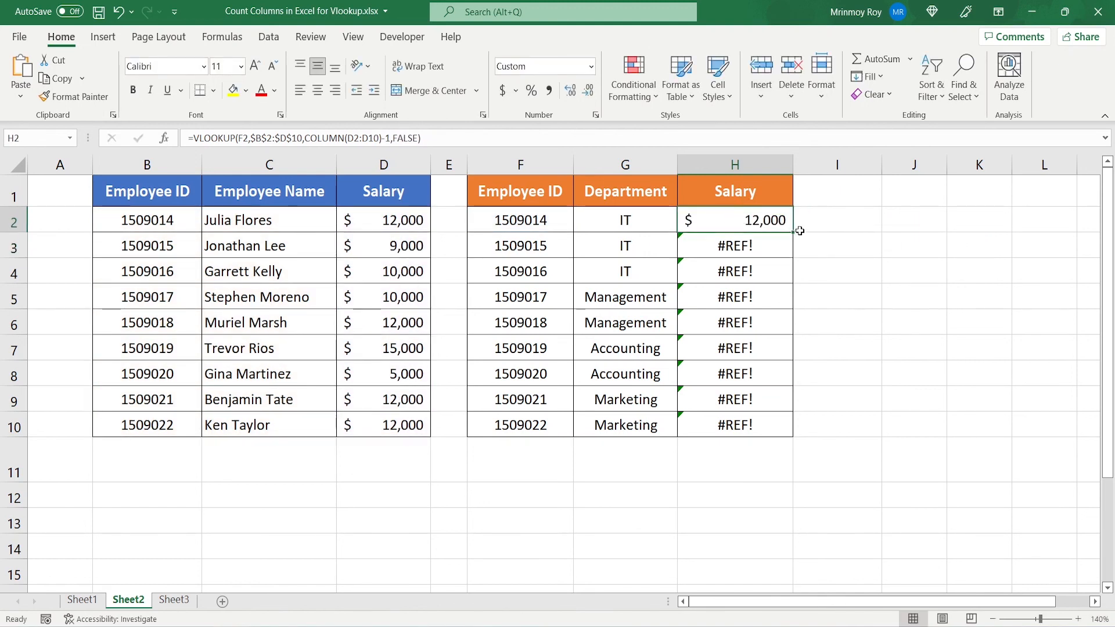
double_click(793, 232)
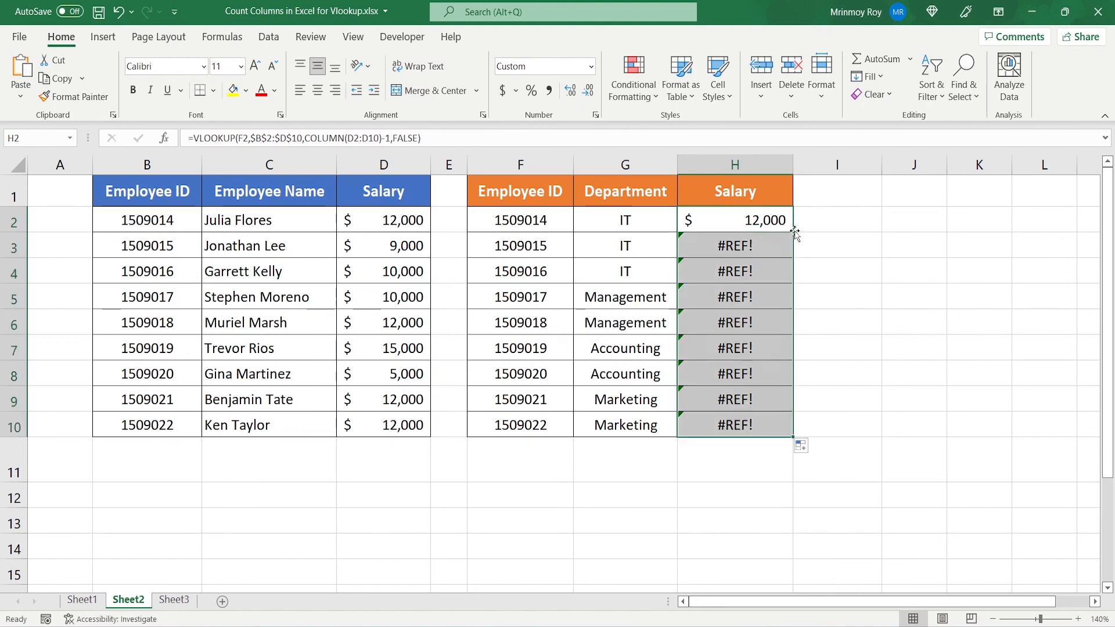
click(726, 246)
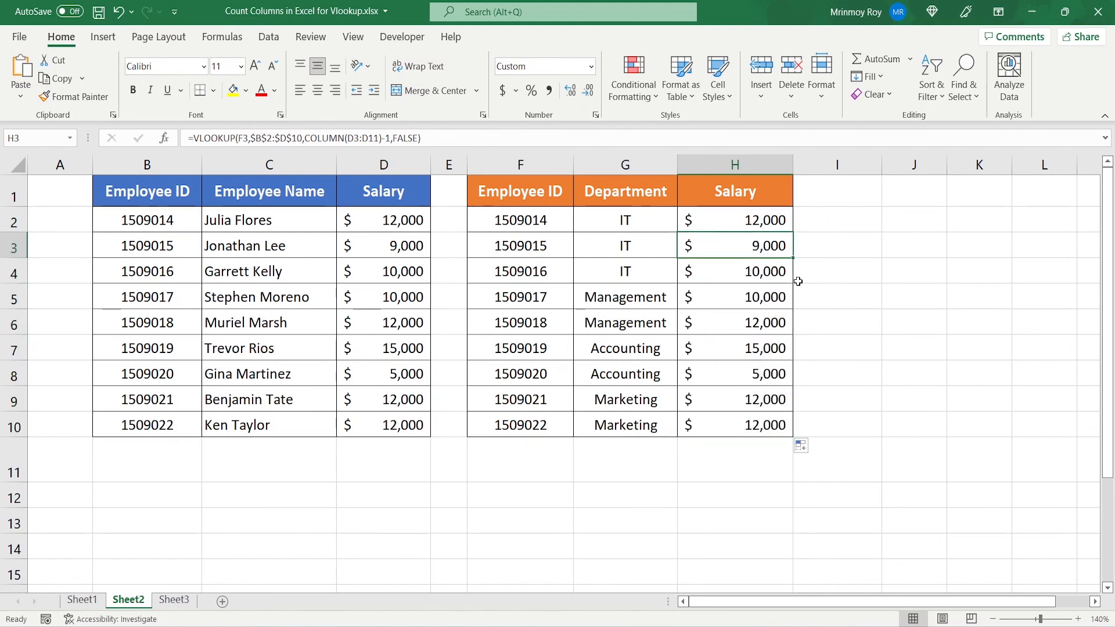